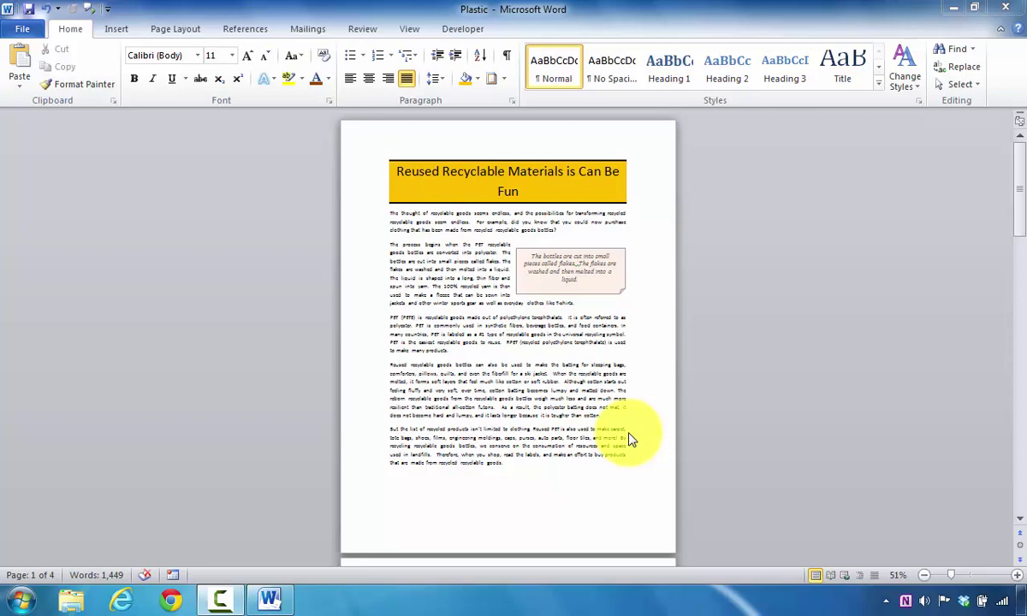
- Look through the document's pages and section headings, ending back at the beginning of the document
click(570, 467)
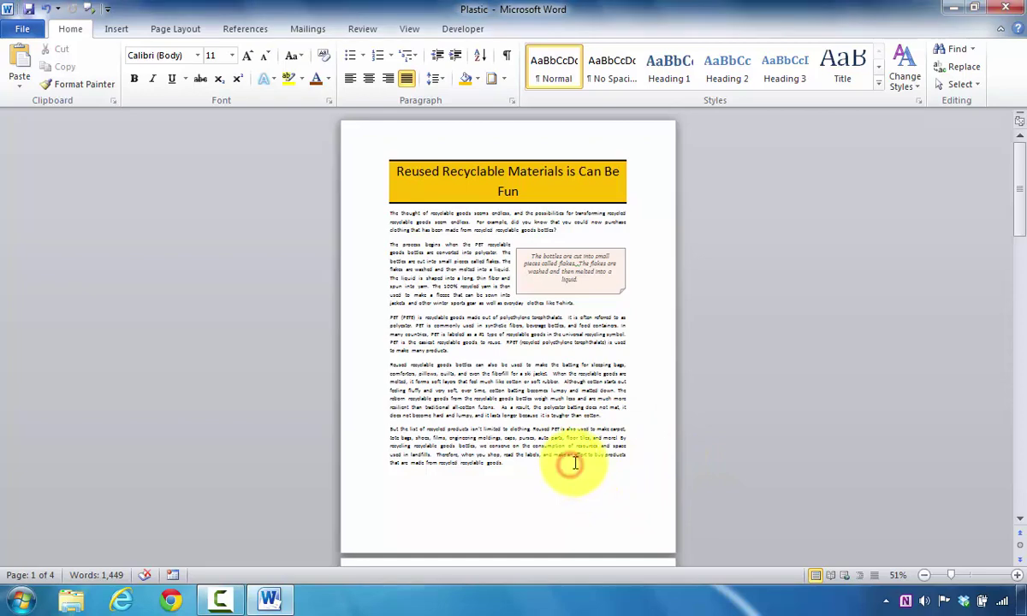
ctrl+scroll(581, 459, down, 2)
ctrl+scroll(580, 459, down, 2)
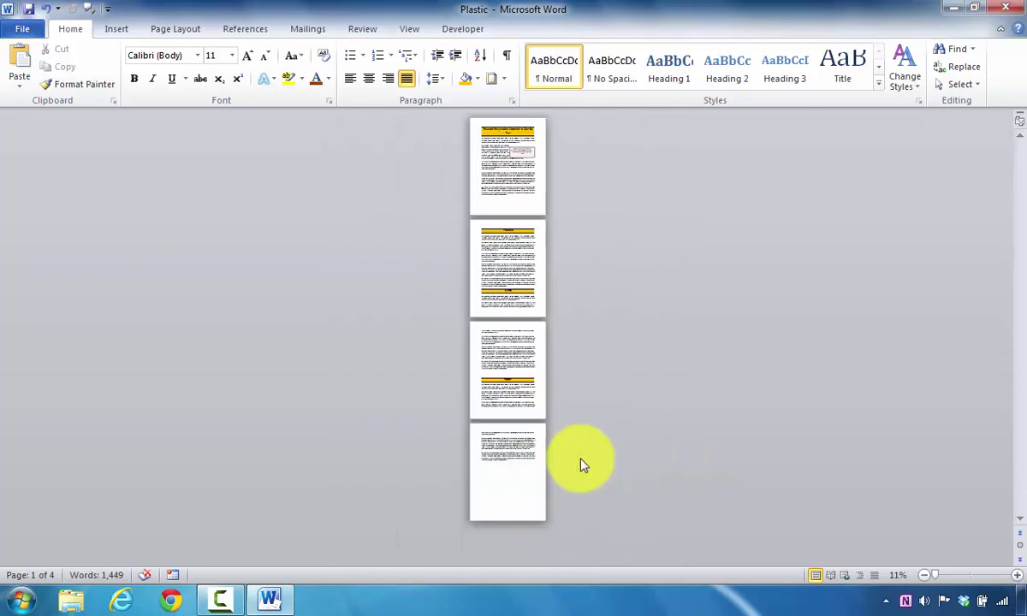
ctrl+scroll(581, 459, up, 3)
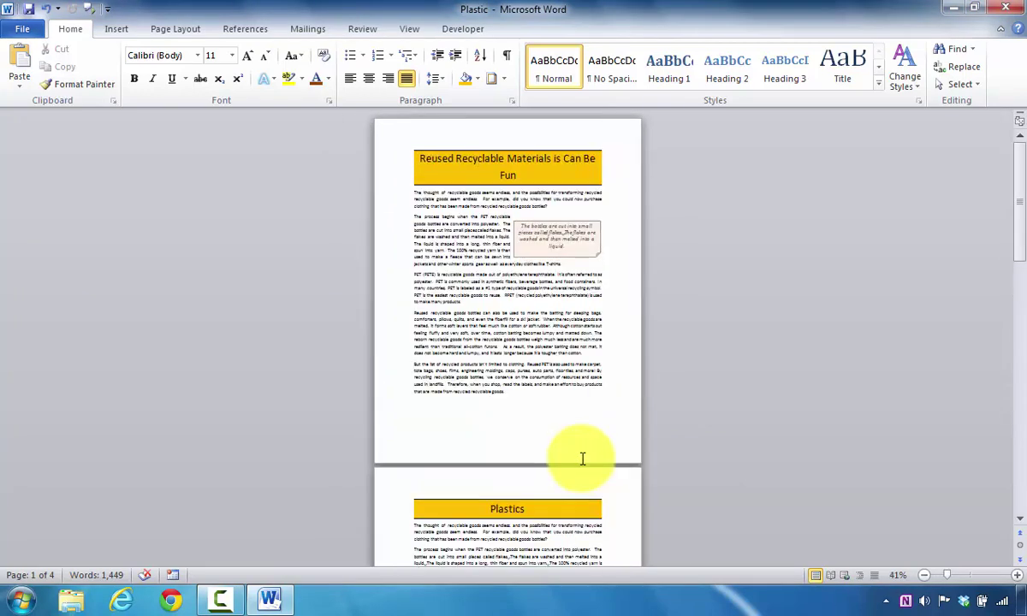
scroll(583, 458, down, 10)
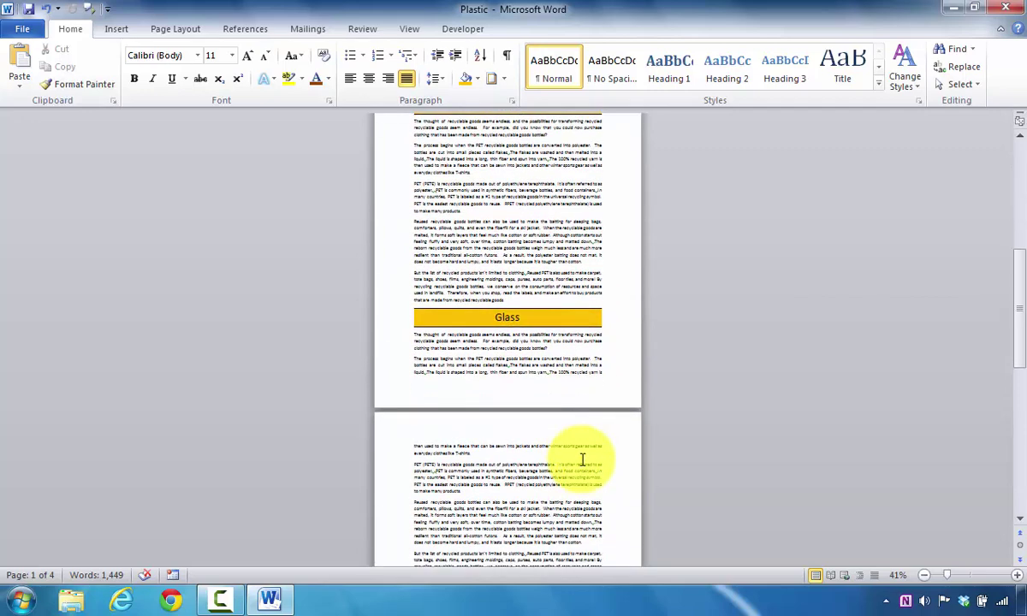
scroll(582, 461, down, 1)
ctrl+scroll(582, 460, up, 3)
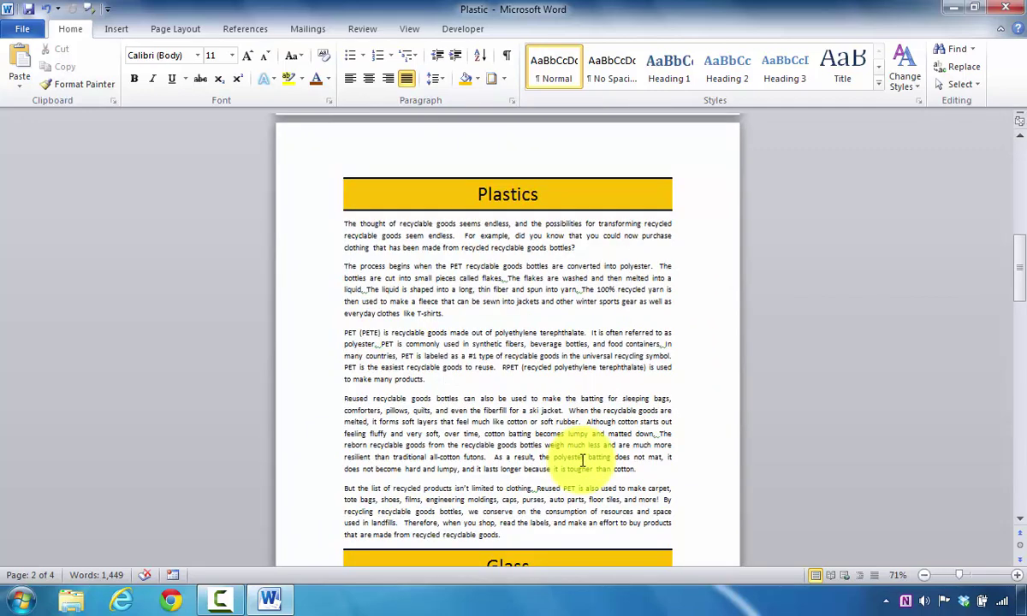
key(ctrl+Home)
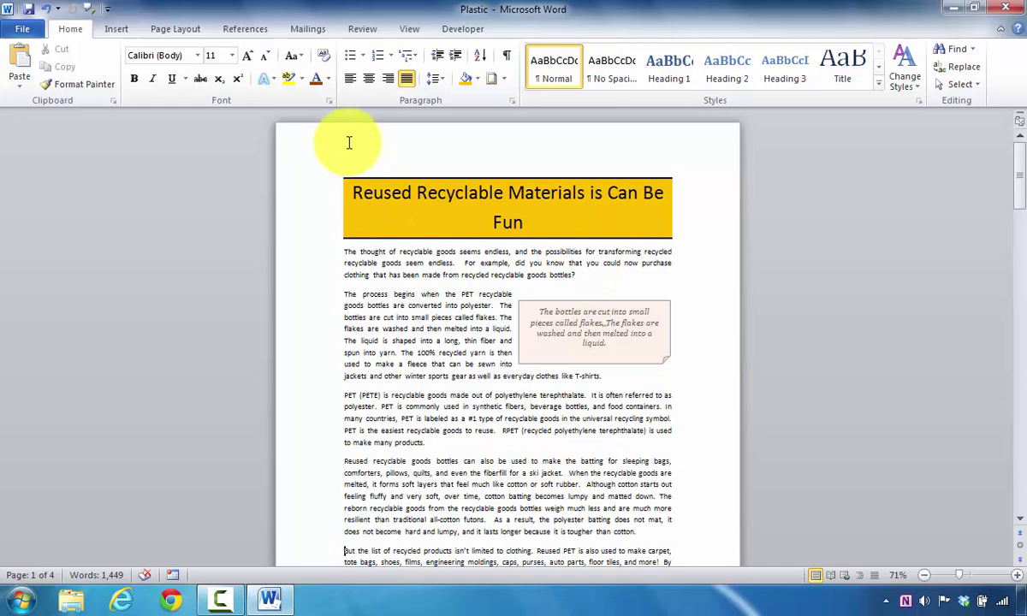
- Show one whole page, open its header for editing and insert a Simple Text Box there
click(407, 32)
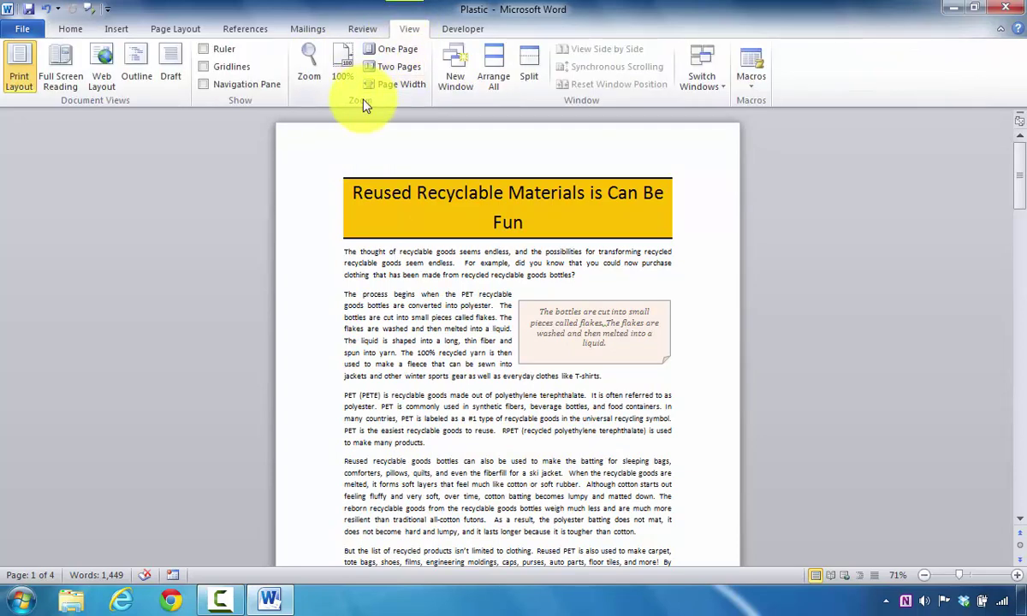
click(393, 48)
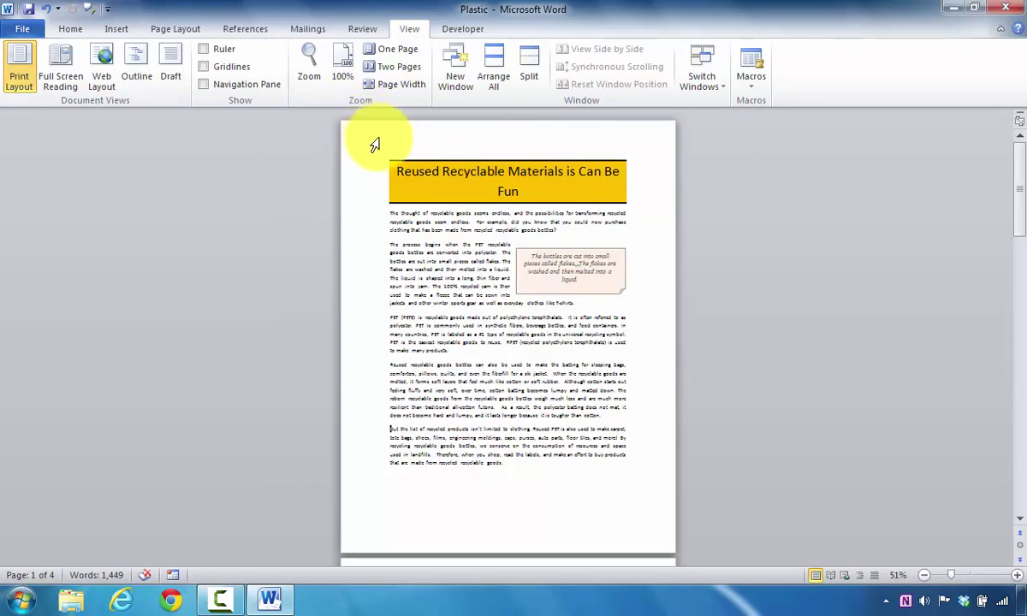
double_click(498, 139)
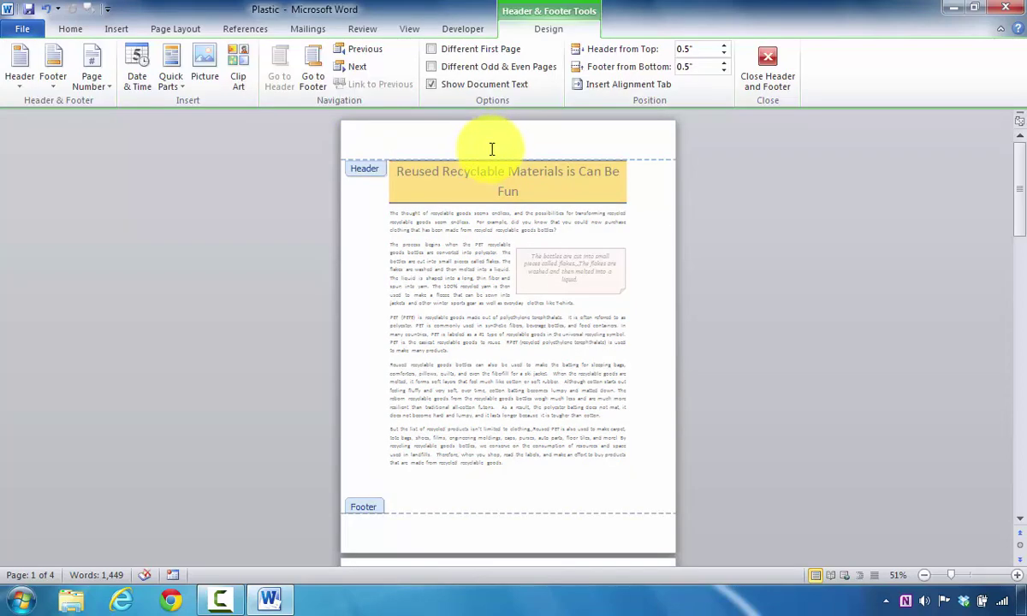
click(115, 29)
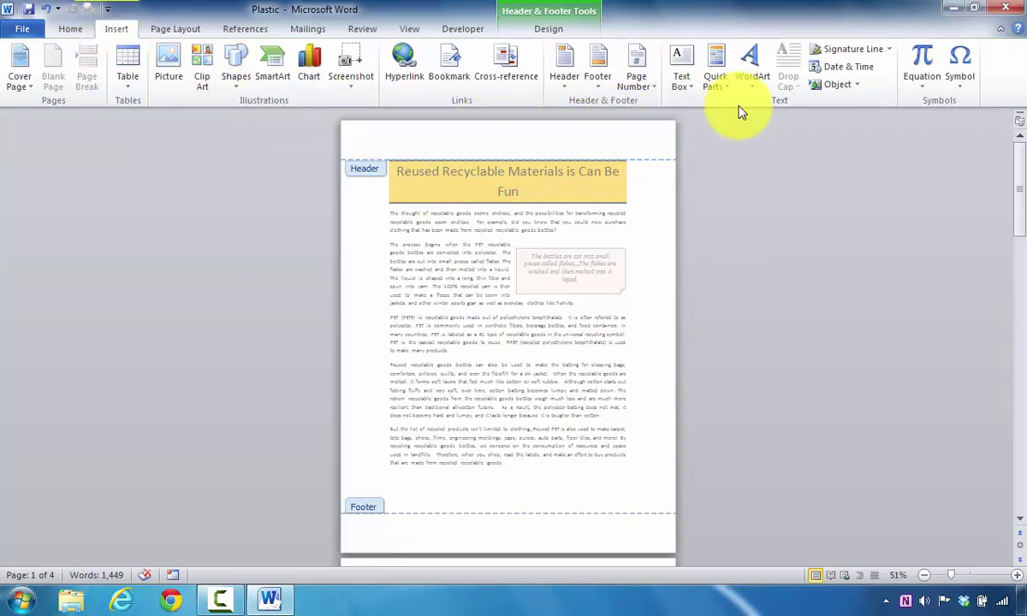
click(683, 79)
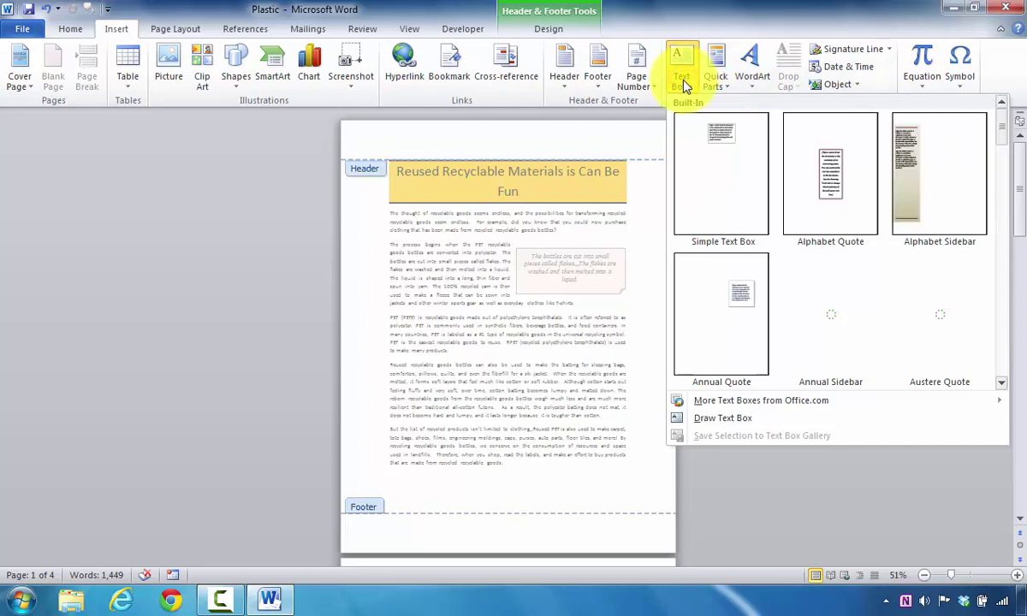
click(716, 214)
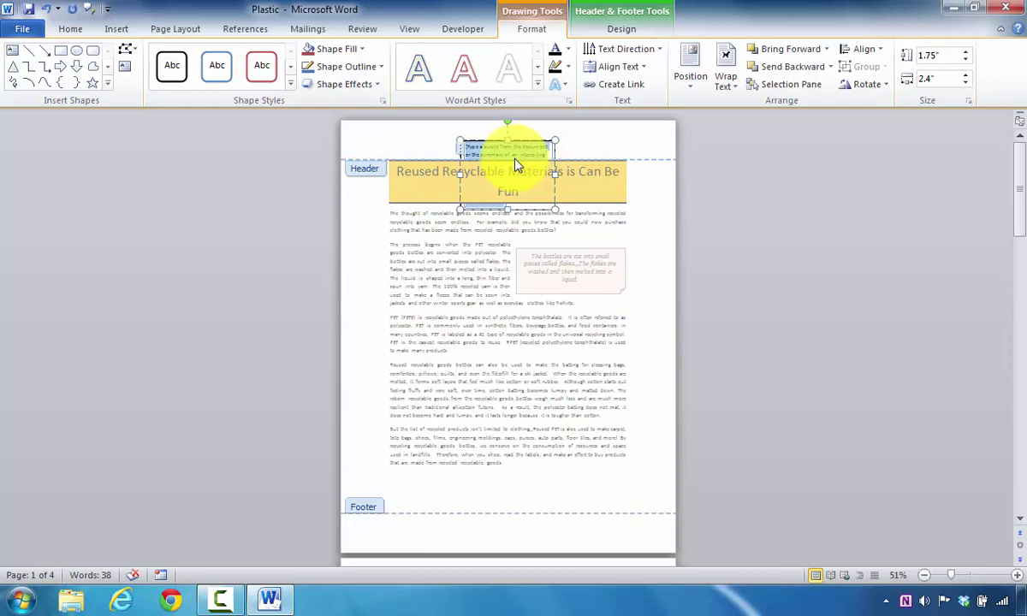
- Enter "Be an Earth Buddy" in the header text box and set that text to font size 30
text(S)
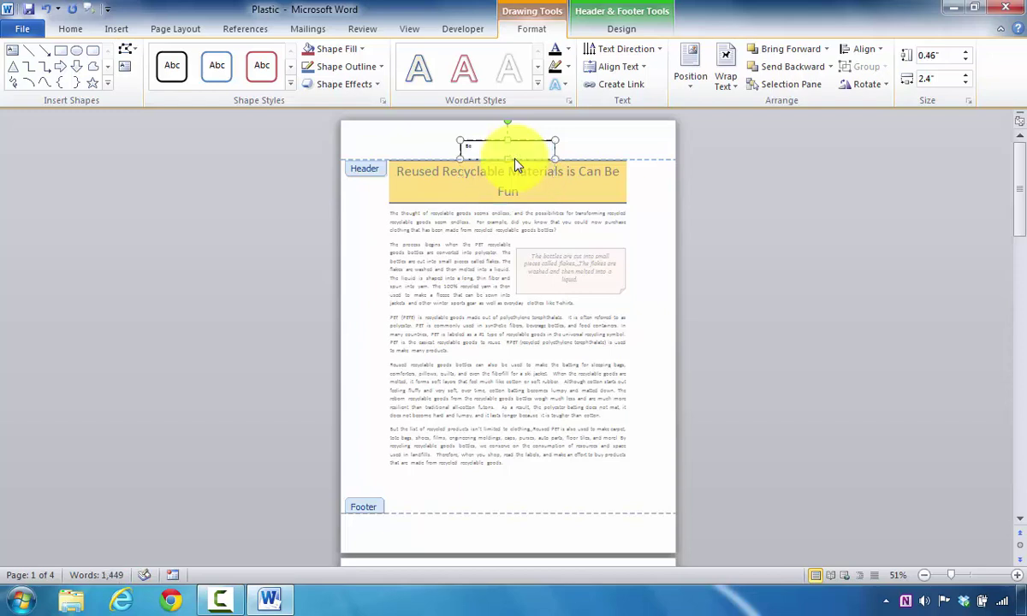
text(ou)
drag(462, 146, 489, 149)
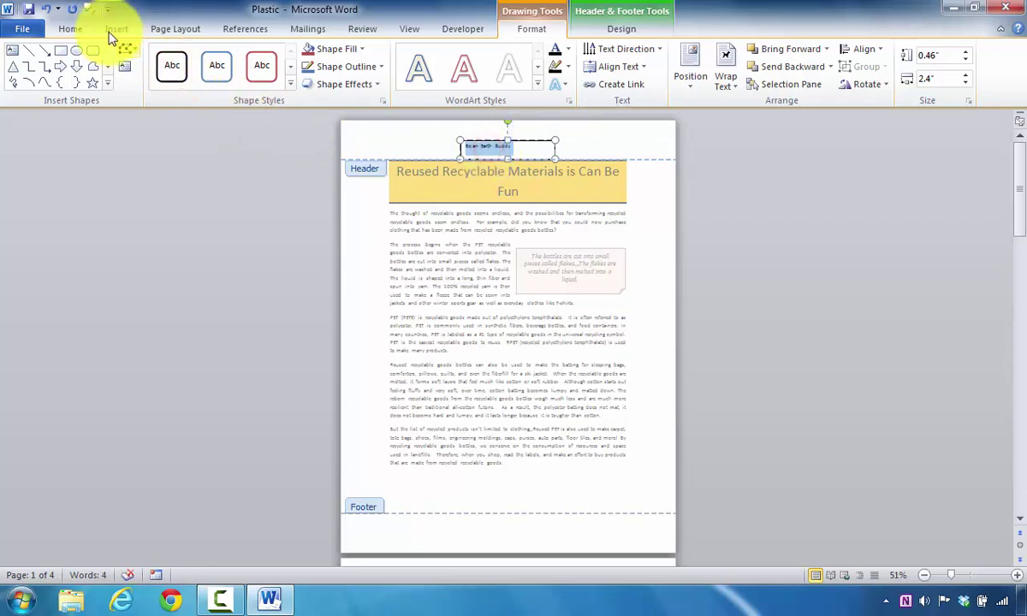
click(70, 29)
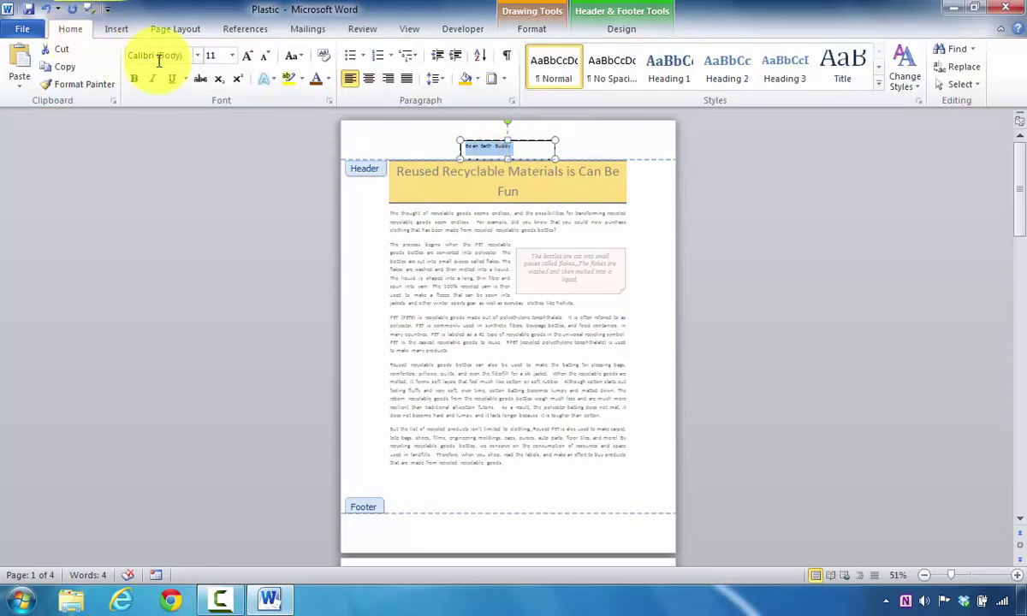
click(210, 57)
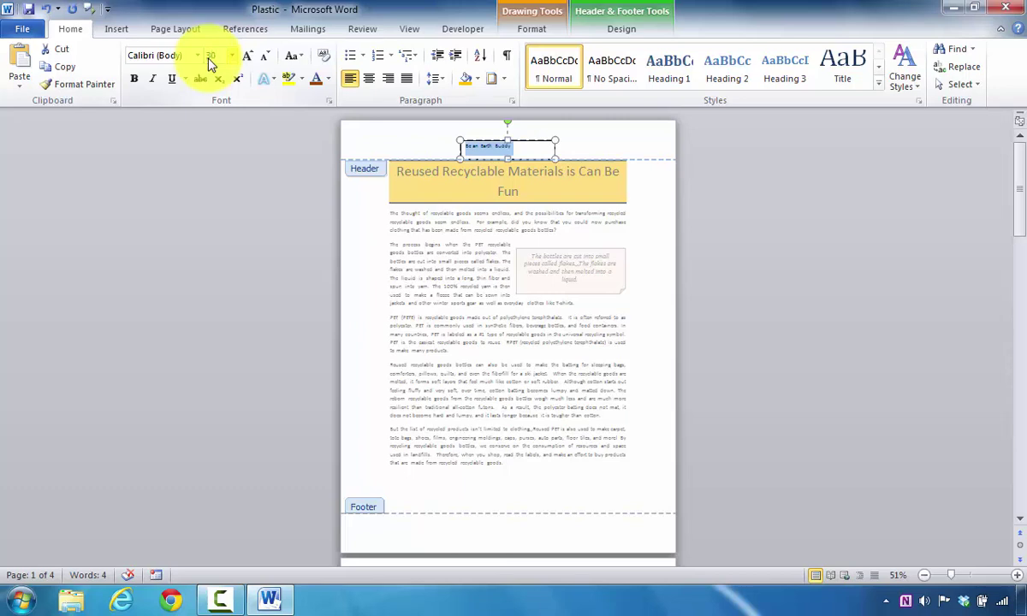
key(Return)
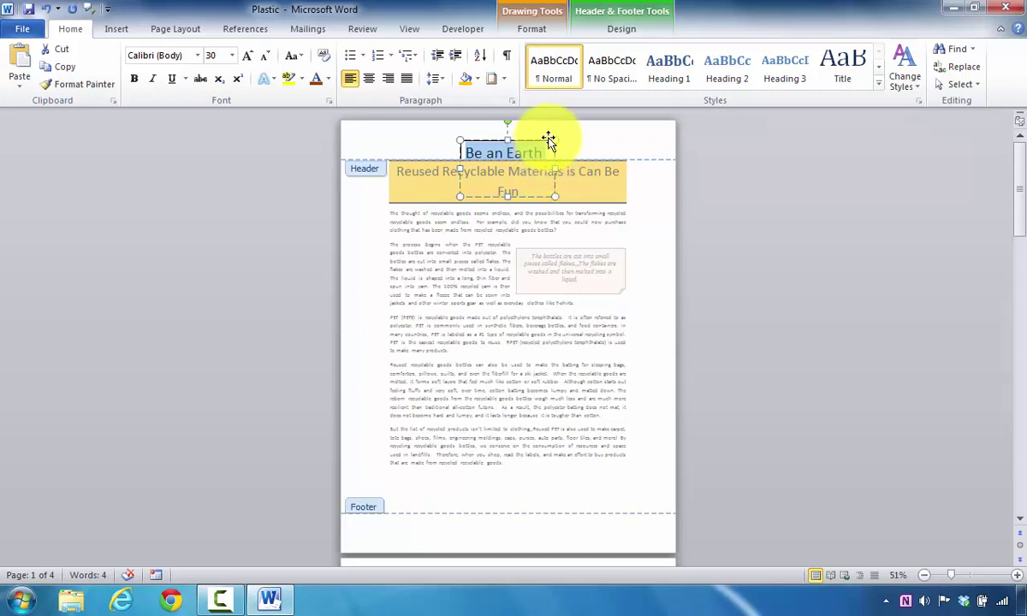
- Close the header and check how the text box appears on the document's other pages
click(618, 31)
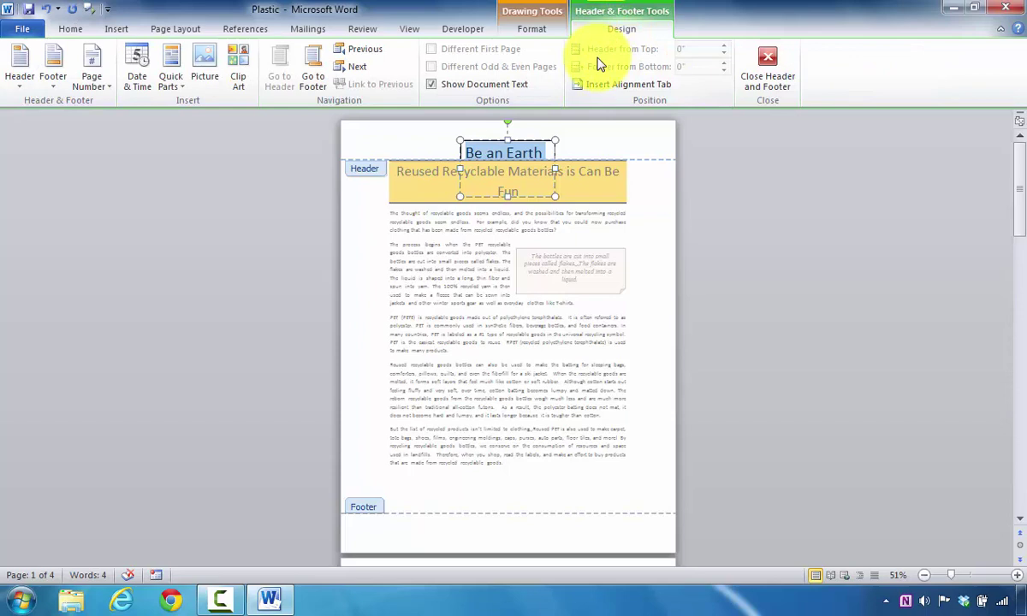
click(763, 68)
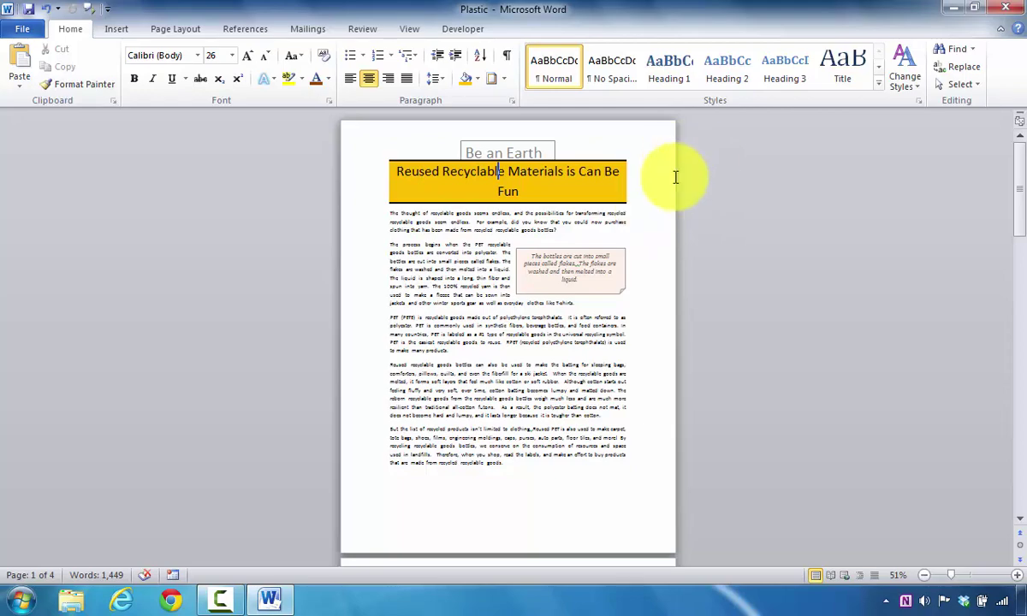
scroll(596, 216, down, 5)
scroll(597, 216, down, 12)
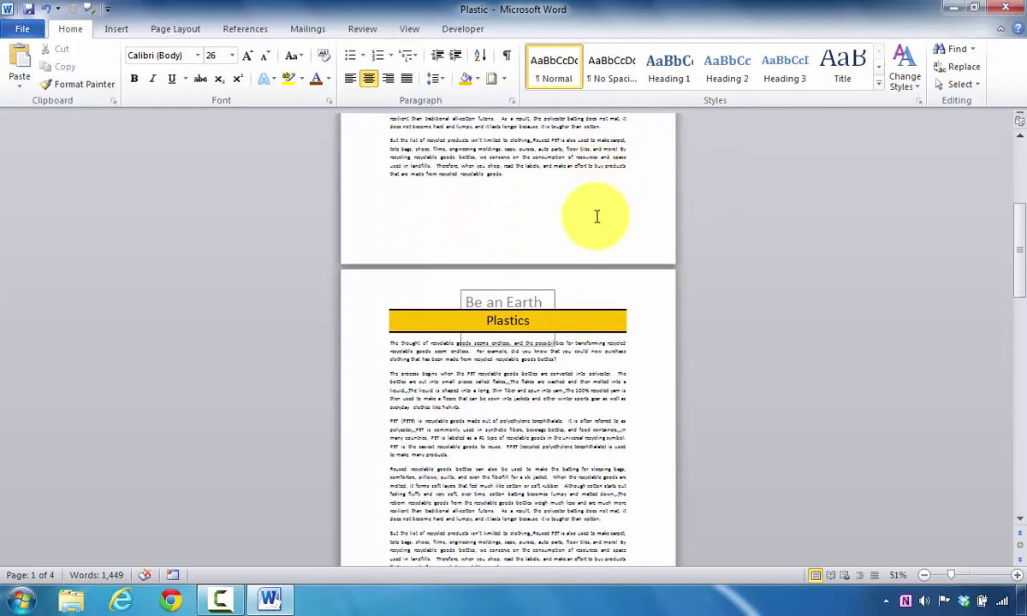
scroll(597, 218, down, 2)
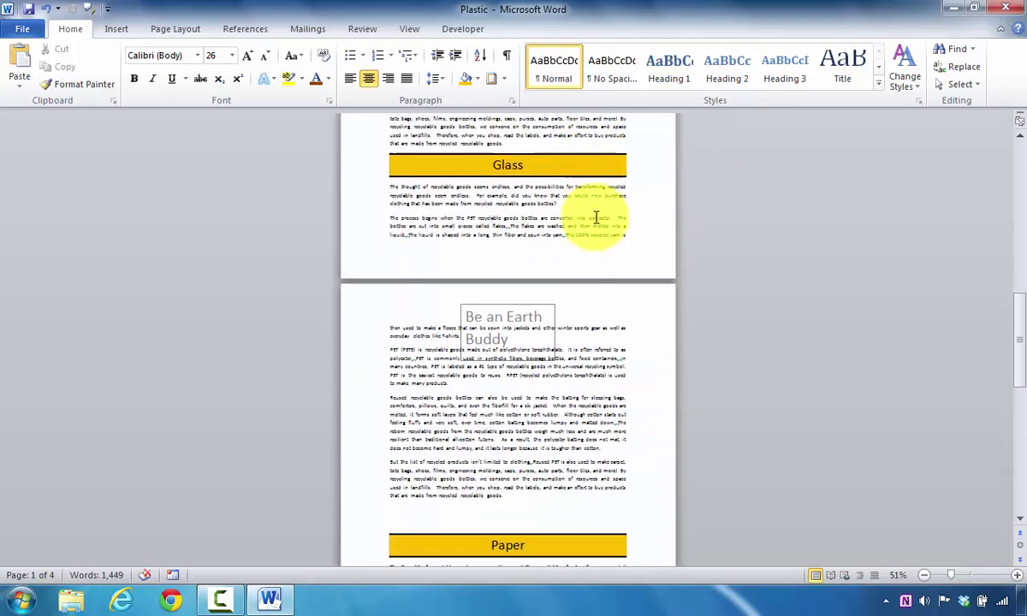
scroll(555, 330, down, 10)
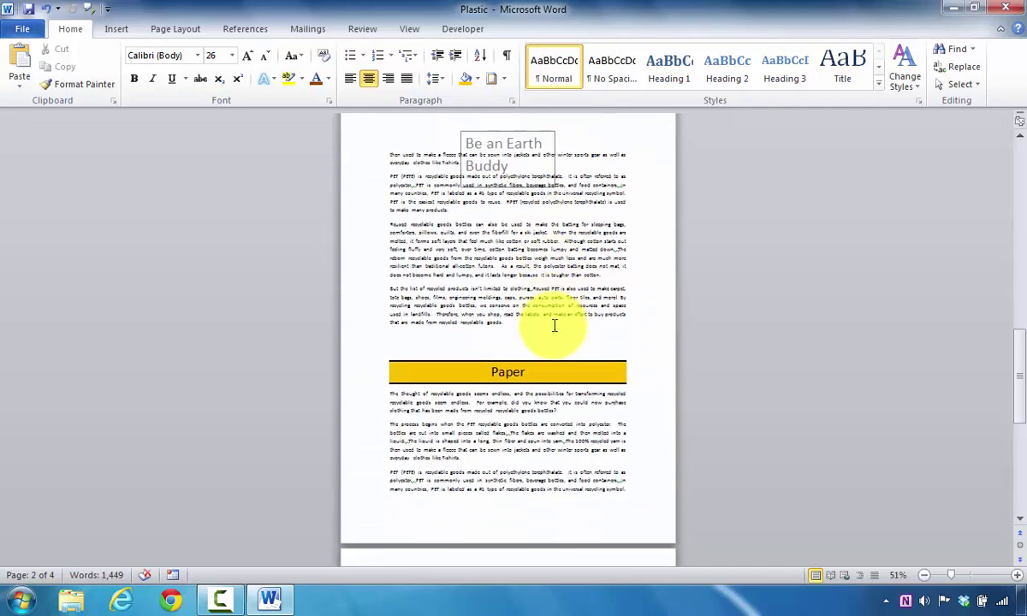
scroll(552, 332, down, 5)
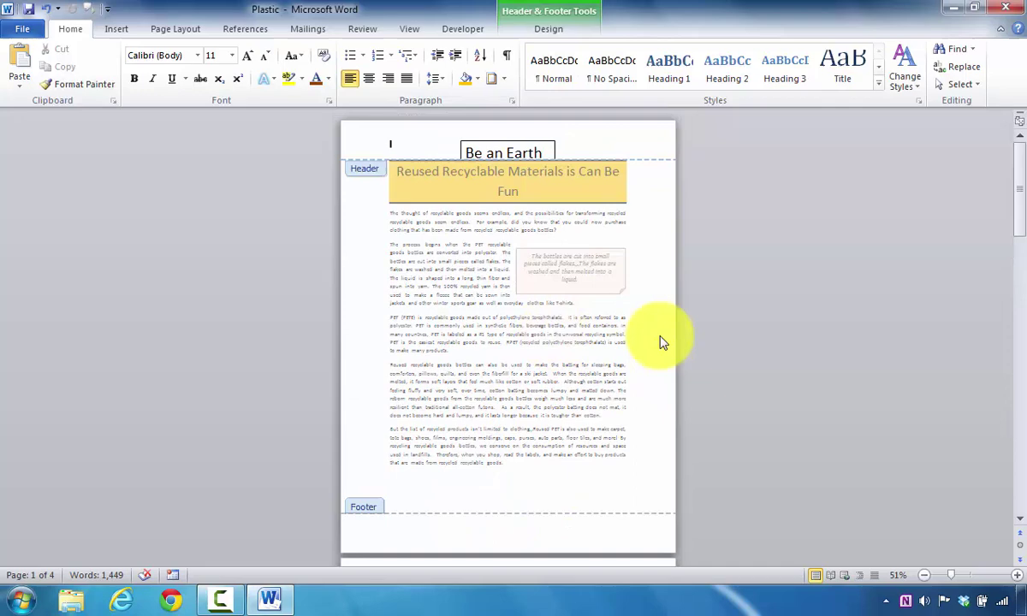
- With the header open for editing, examine the text box on the first two pages
click(493, 150)
click(491, 150)
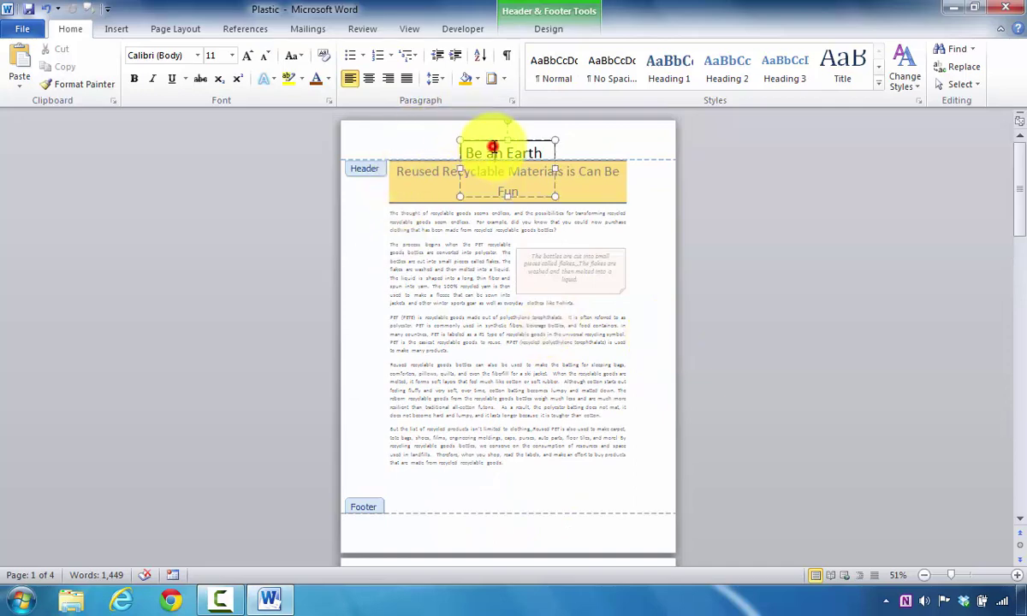
click(591, 150)
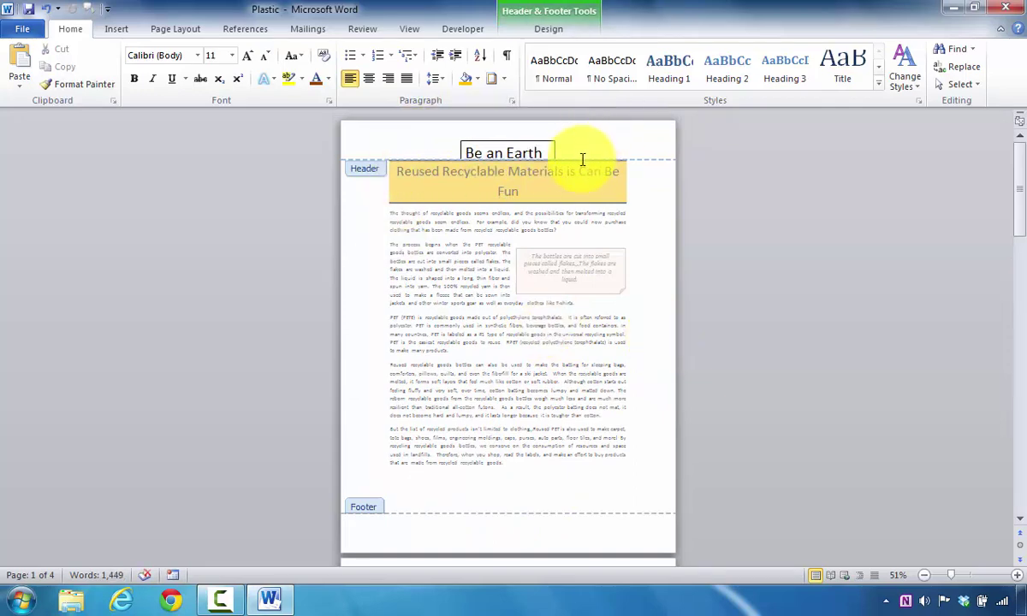
scroll(585, 183, down, 3)
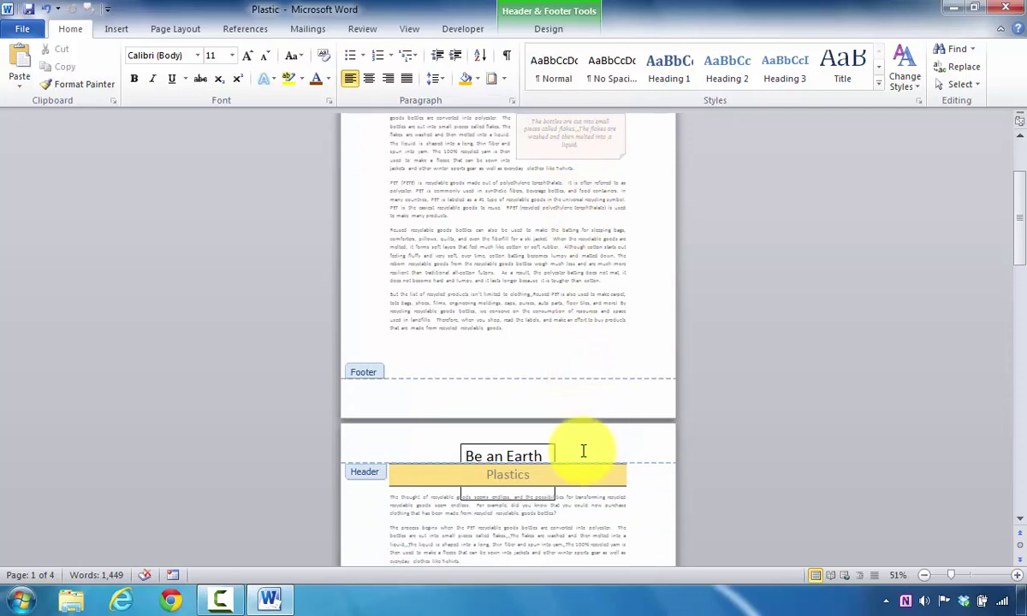
scroll(541, 319, down, 3)
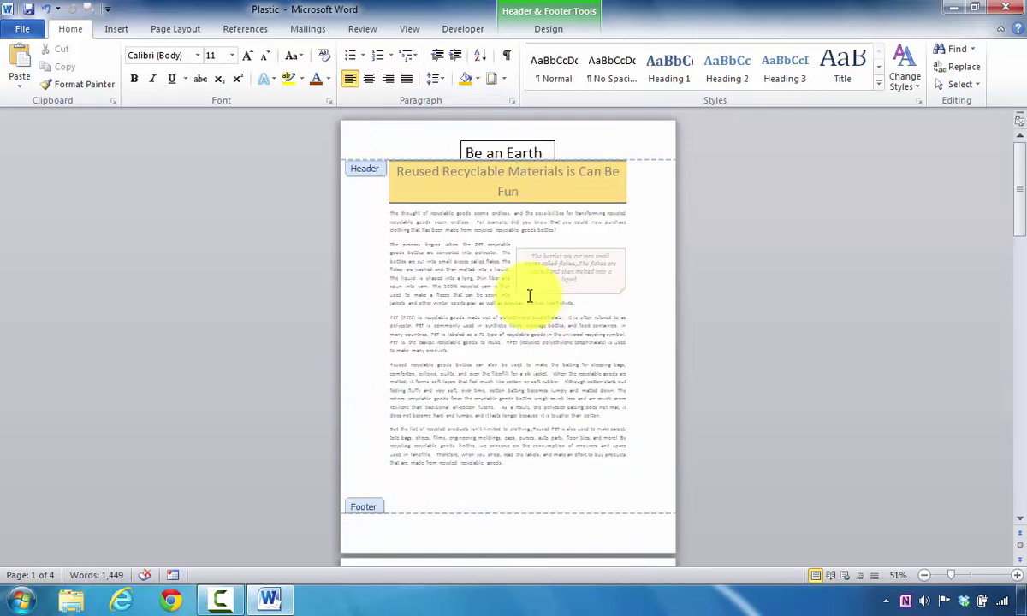
- Widen the header text box on both sides to about 4.9 inches and centre its text
click(552, 145)
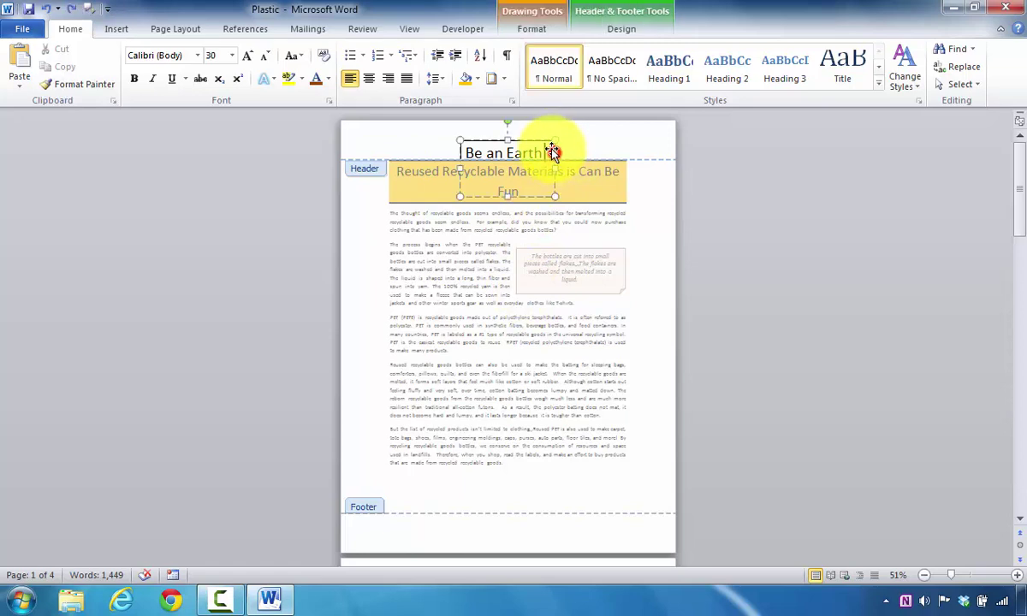
drag(555, 169, 651, 173)
triple_click(500, 152)
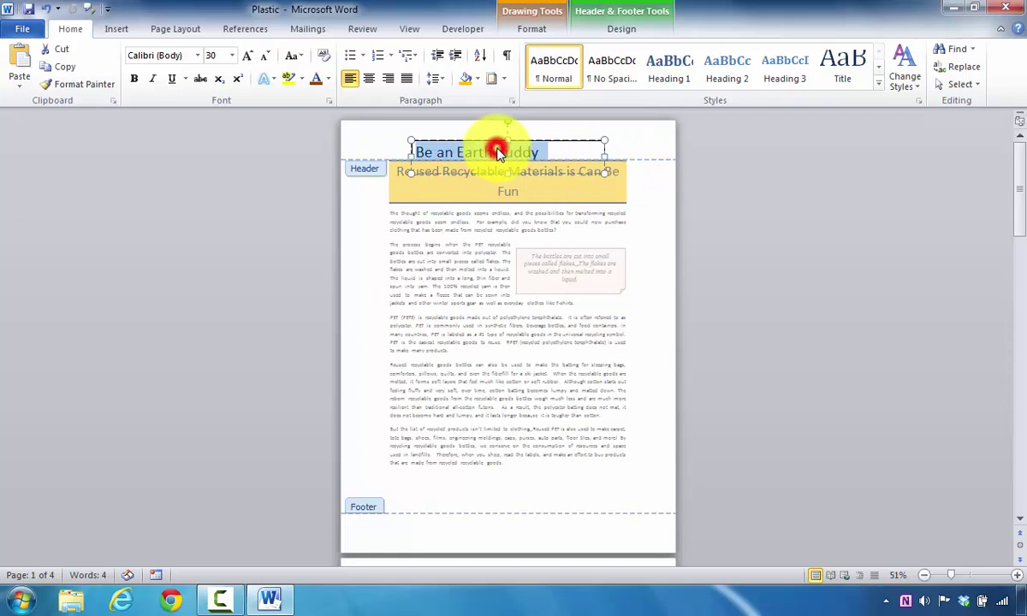
click(368, 79)
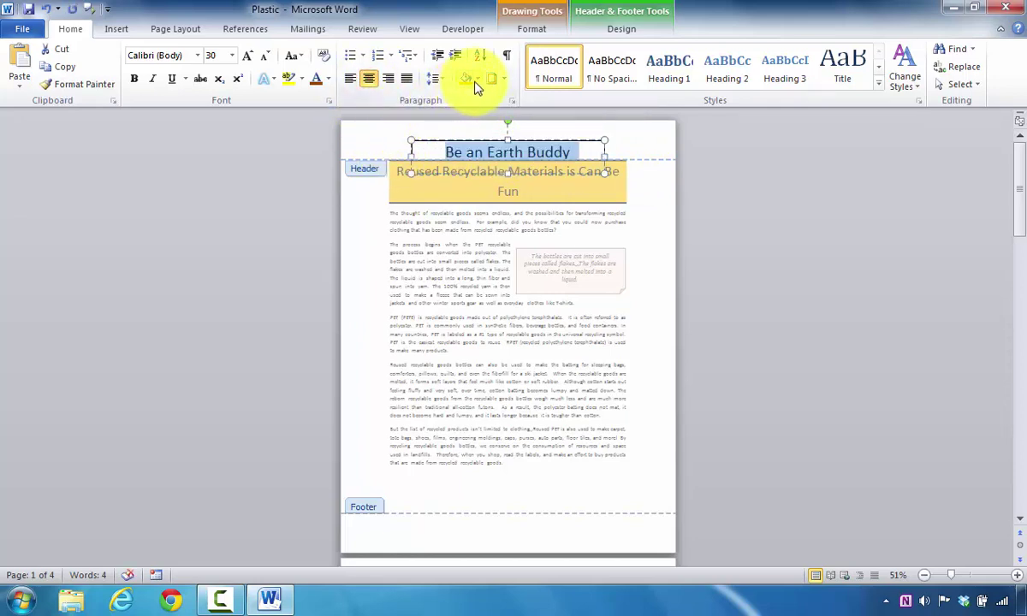
- Colour "Be an Earth Buddy" in the darkest orange theme shade and make it bold
click(330, 80)
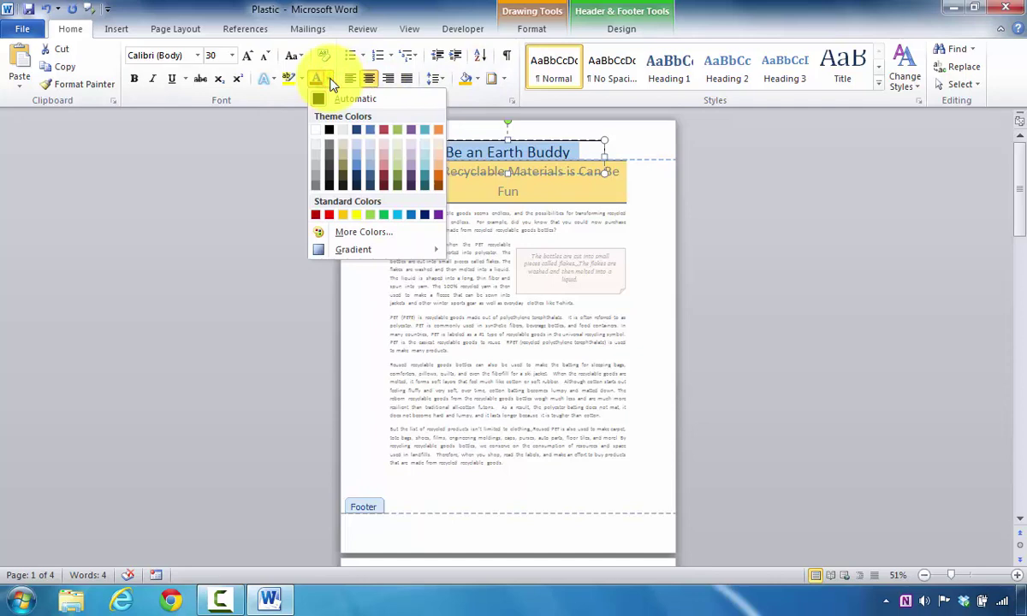
click(437, 188)
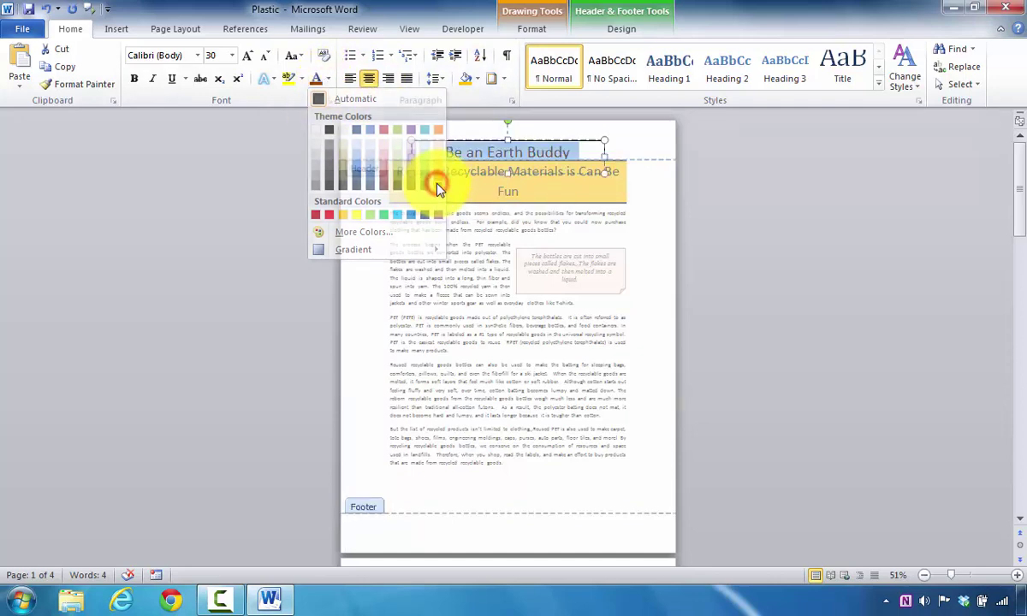
click(133, 78)
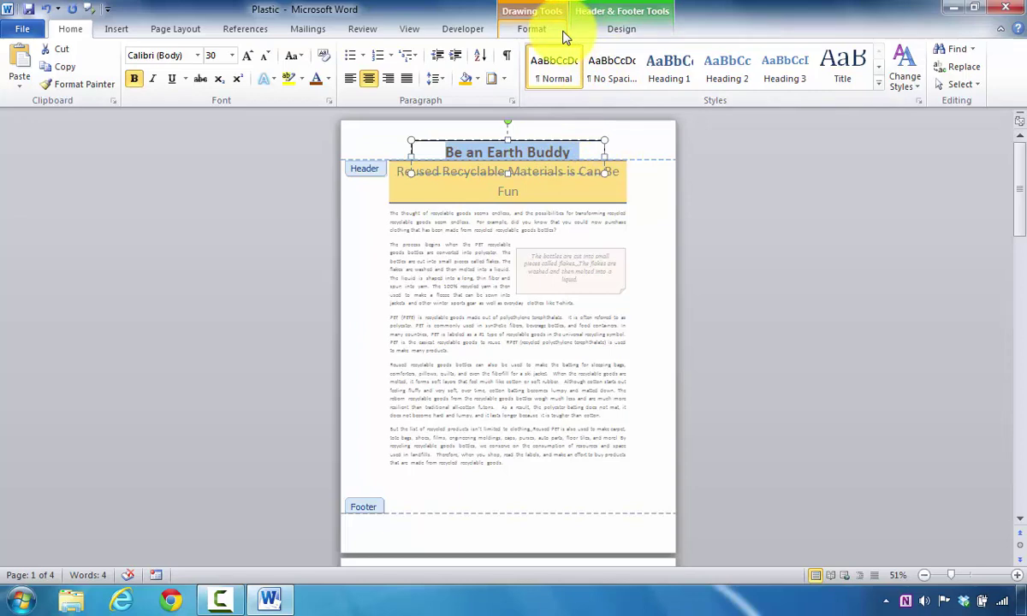
- Rotate all text in the header text box by 90° and move the box down to the page's right side
click(532, 29)
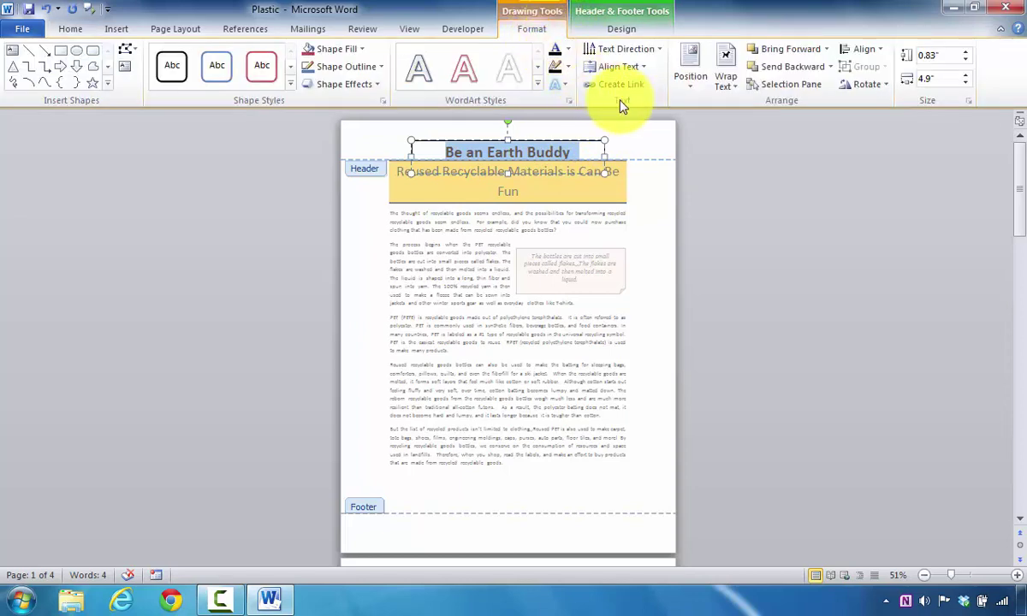
click(656, 53)
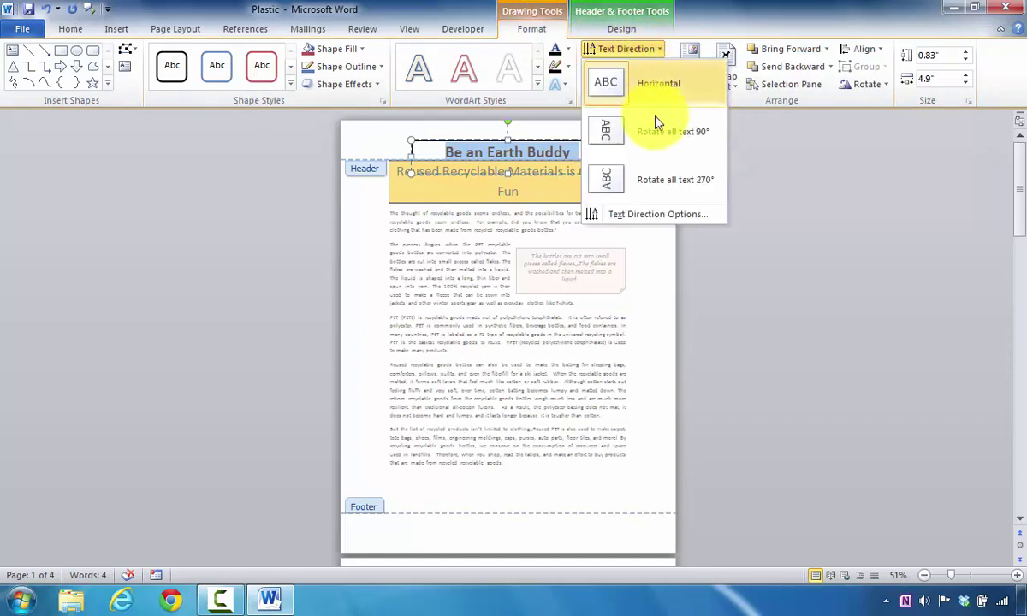
click(669, 142)
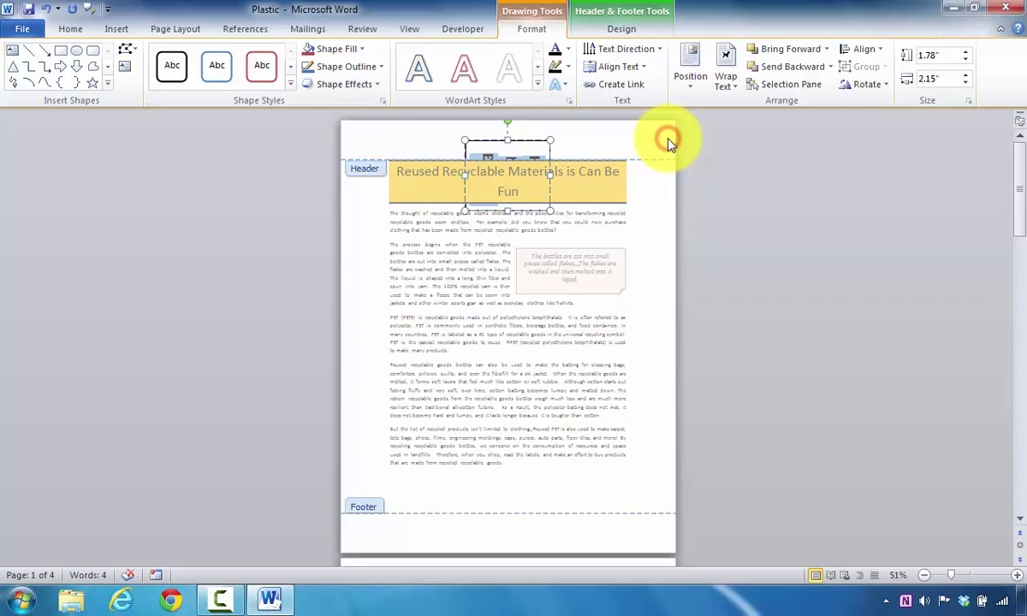
drag(526, 144, 644, 246)
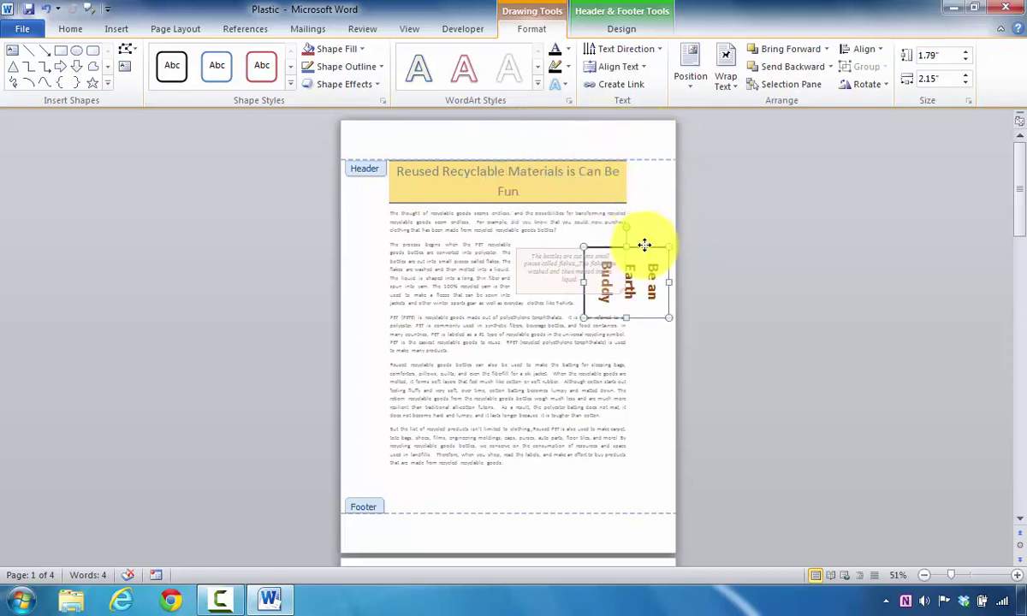
- Resize the vertical text box to about 4.49" high and 0.95" wide and place it in the page's right margin, clear of the body text
drag(628, 317, 631, 420)
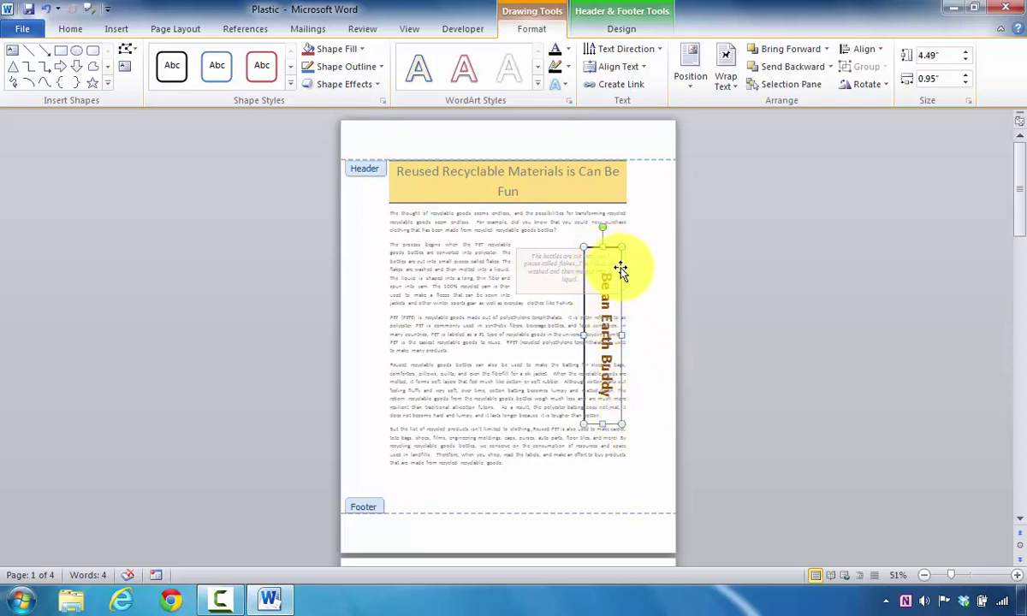
drag(619, 269, 665, 249)
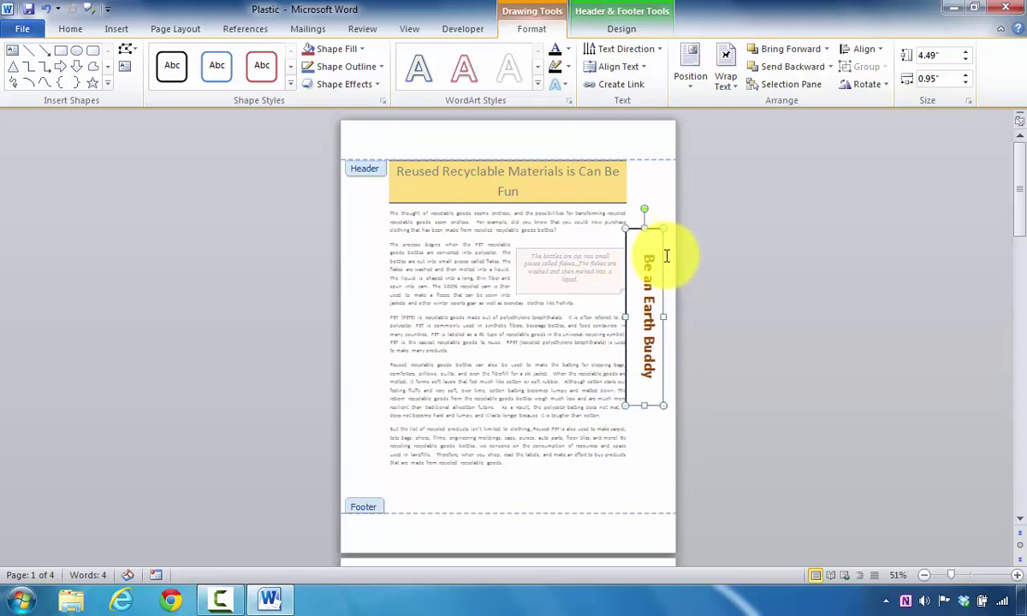
click(700, 295)
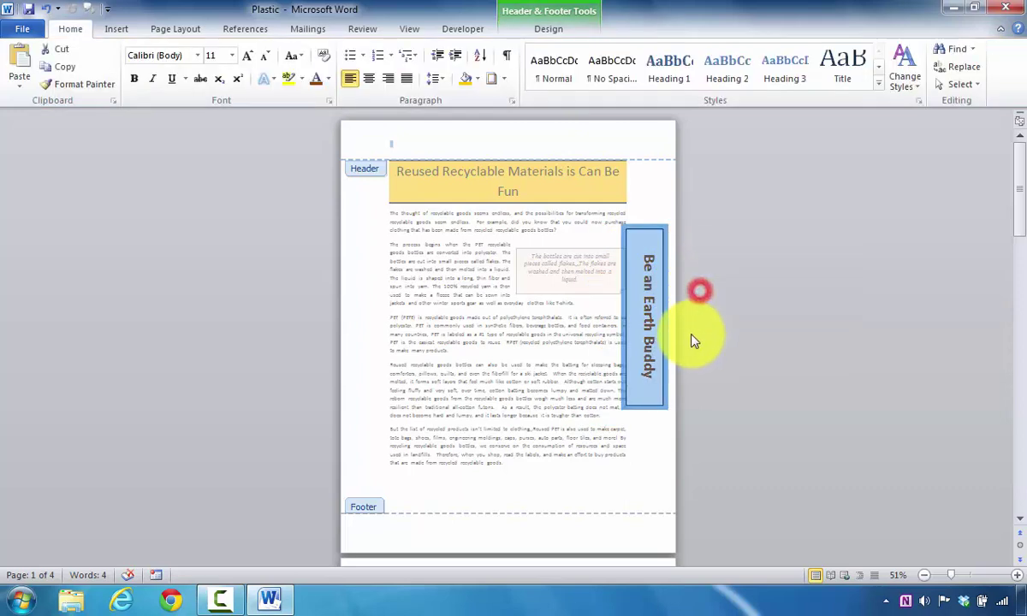
click(672, 430)
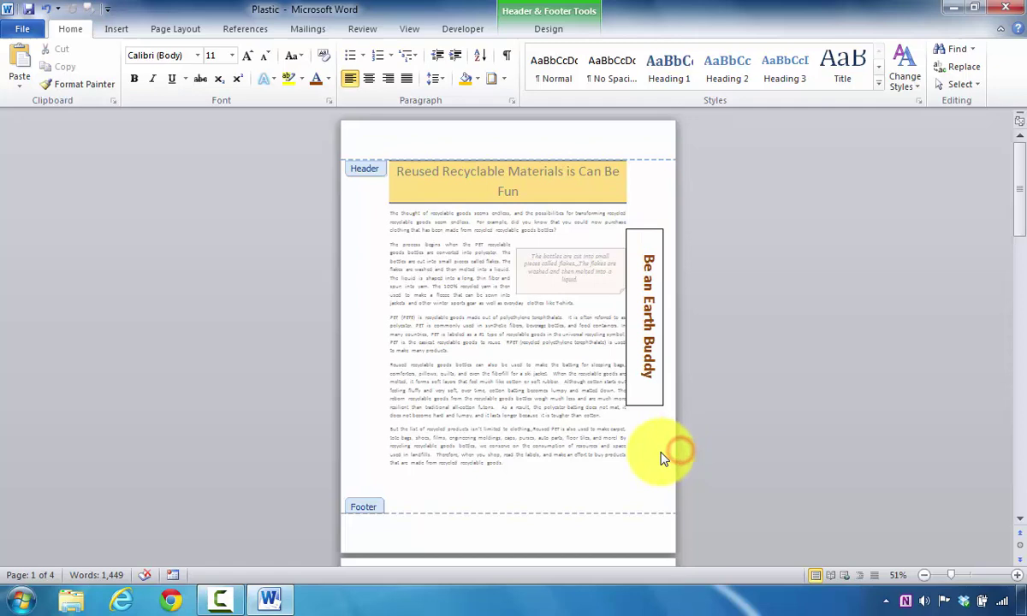
triple_click(667, 273)
click(668, 272)
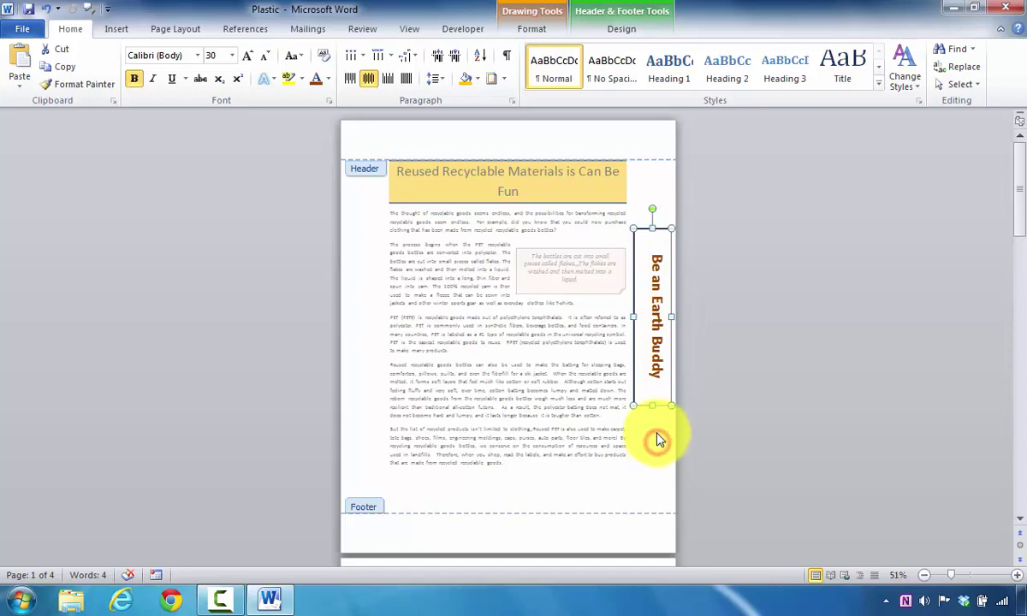
- Remove the outline of the "Be an Earth Buddy" text box by setting its line colour to No line
scroll(621, 390, down, 8)
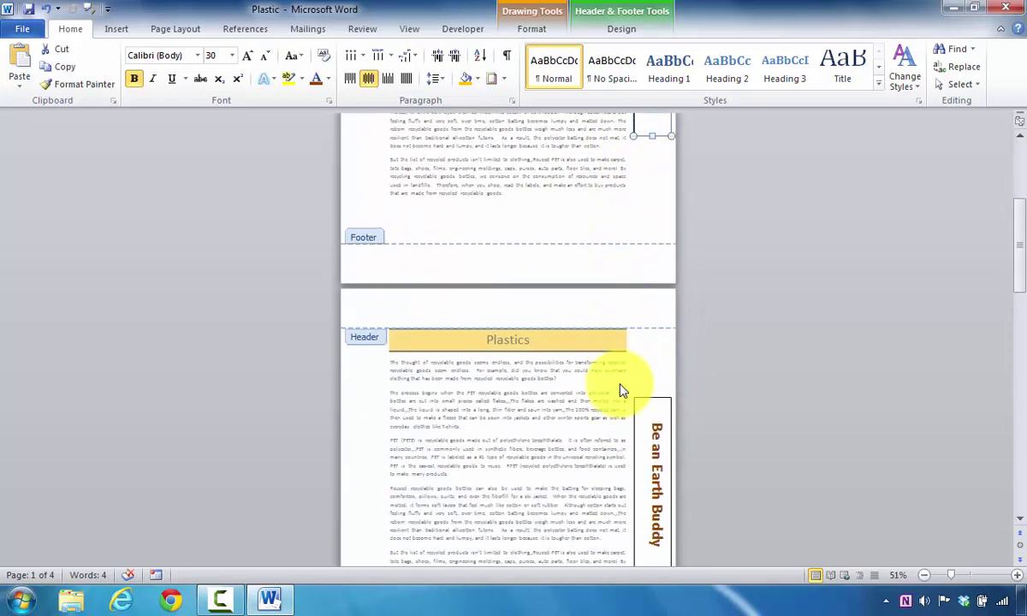
scroll(621, 390, down, 6)
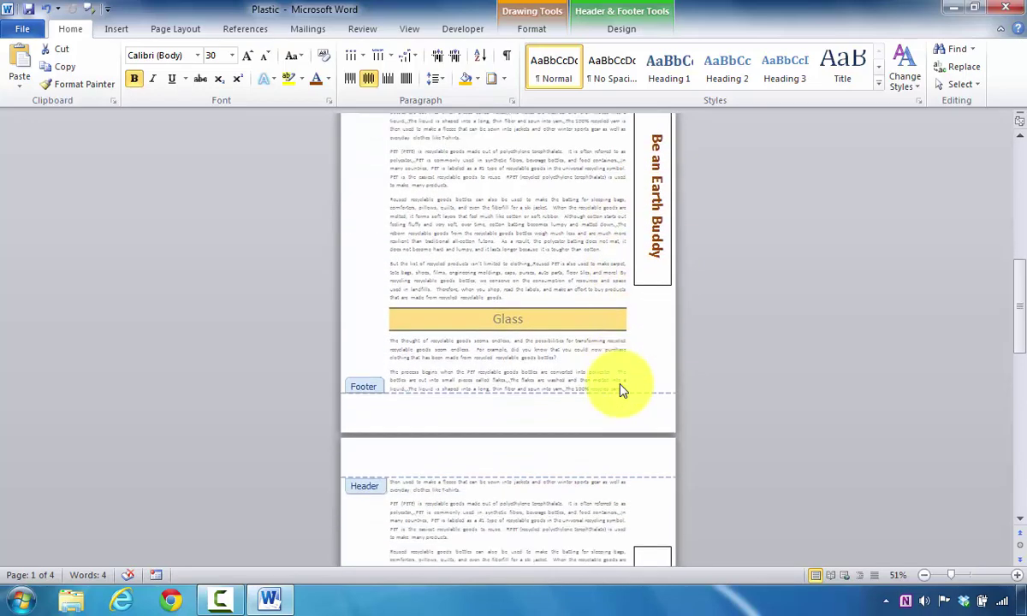
scroll(620, 390, down, 8)
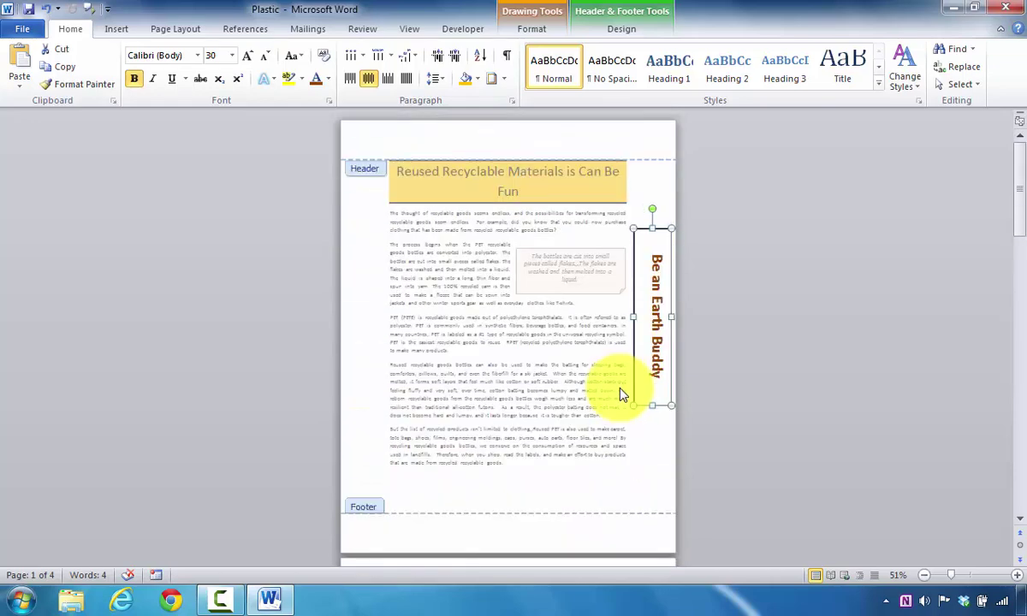
right_click(634, 335)
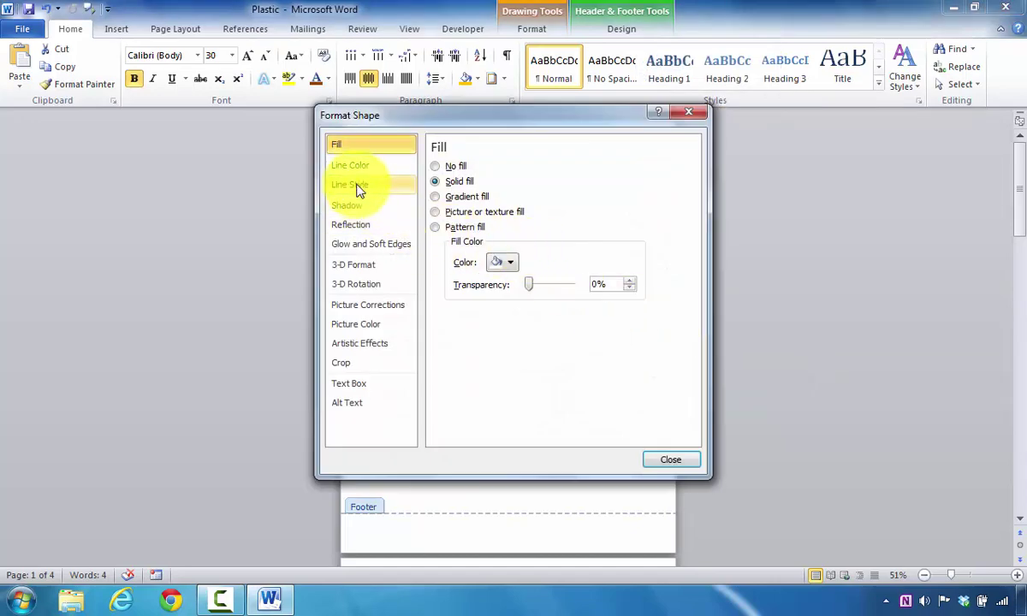
click(346, 165)
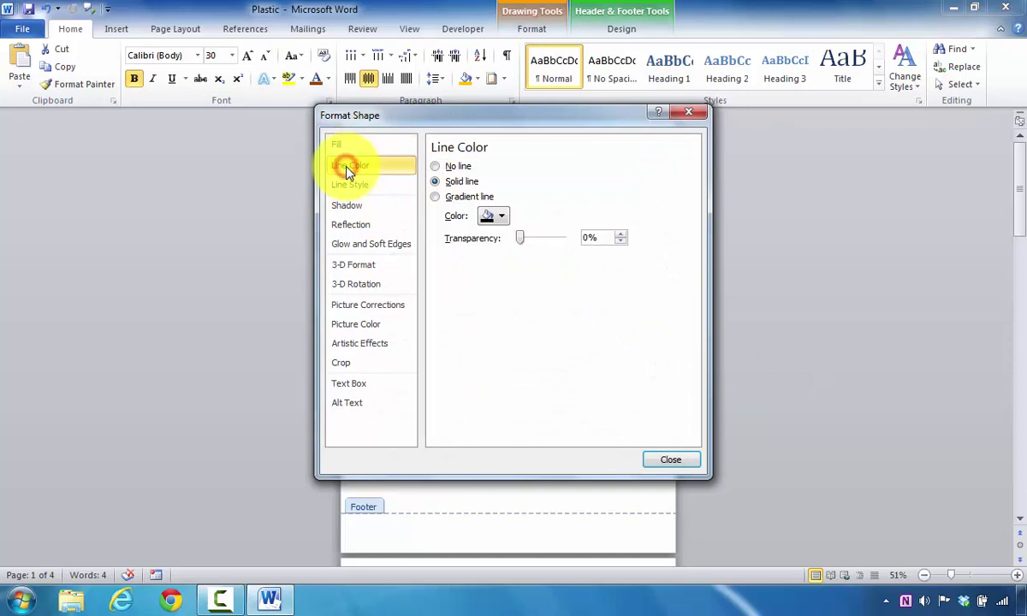
click(434, 167)
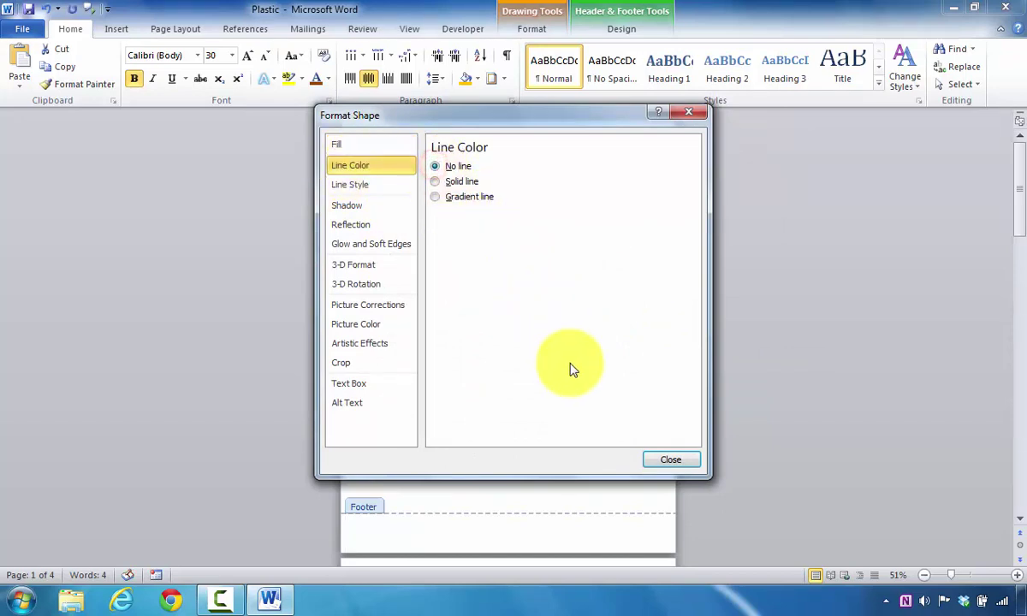
click(661, 460)
click(780, 368)
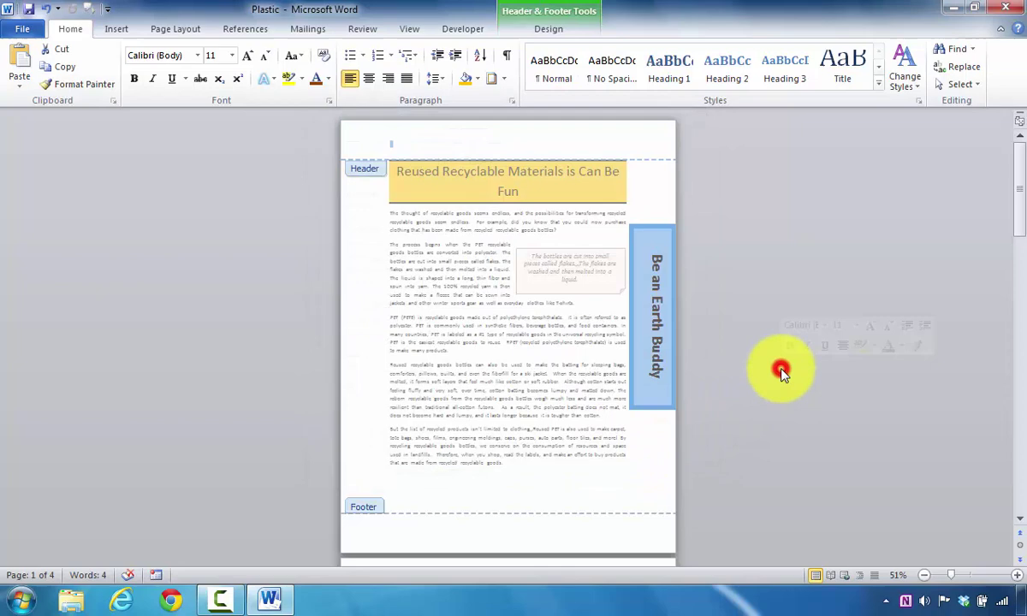
click(689, 438)
- Close the header and check the vertical "Be an Earth Buddy" text on every page through the last one
scroll(621, 366, down, 5)
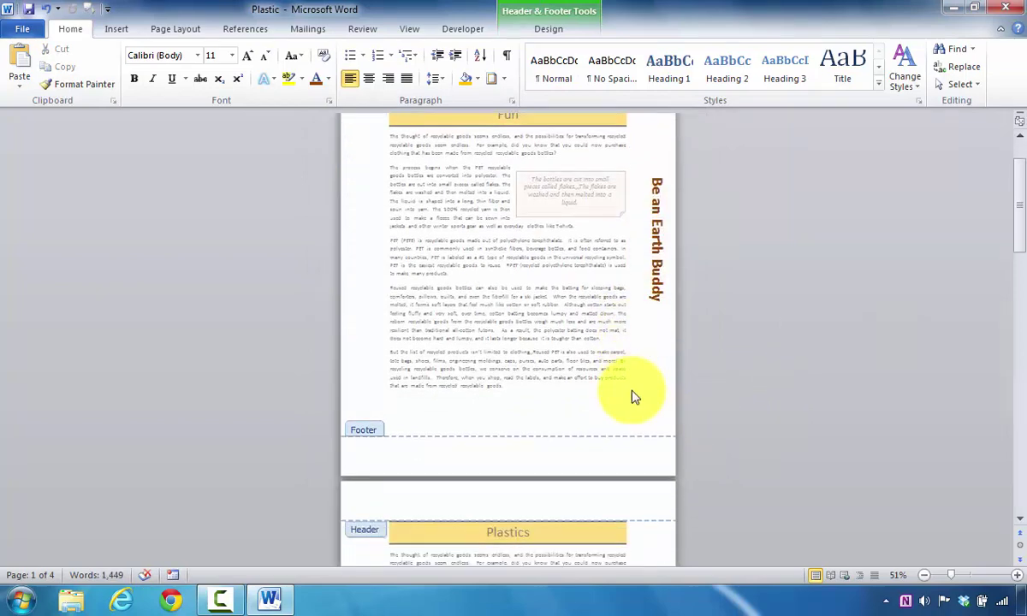
scroll(619, 367, down, 1)
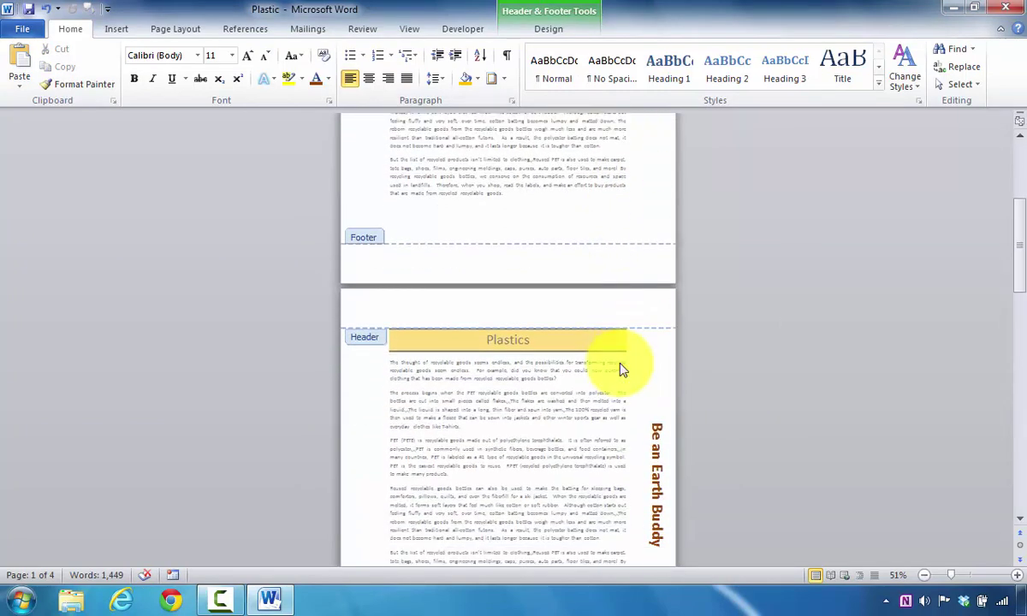
scroll(619, 367, up, 6)
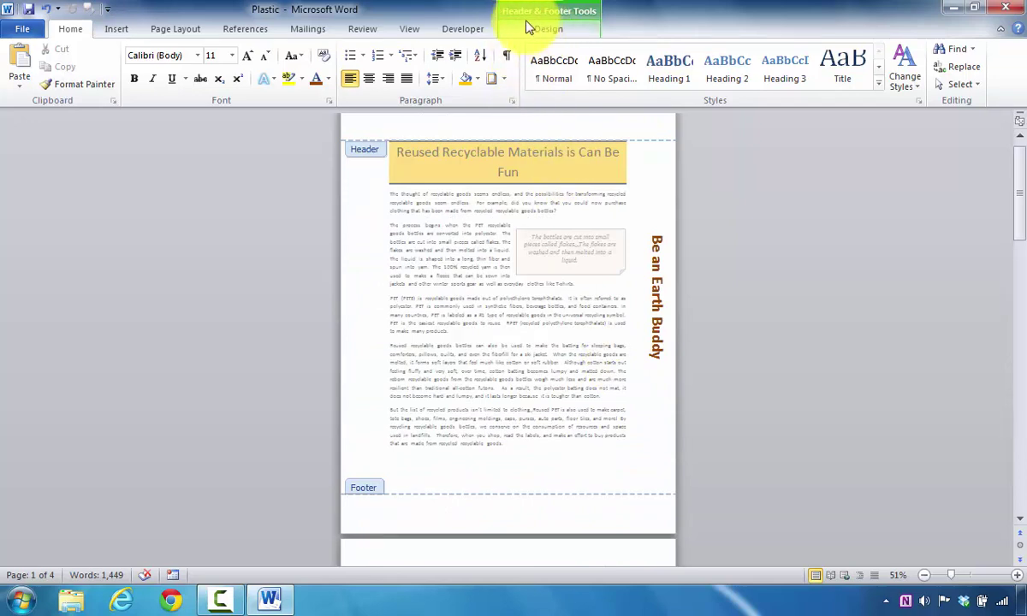
click(547, 29)
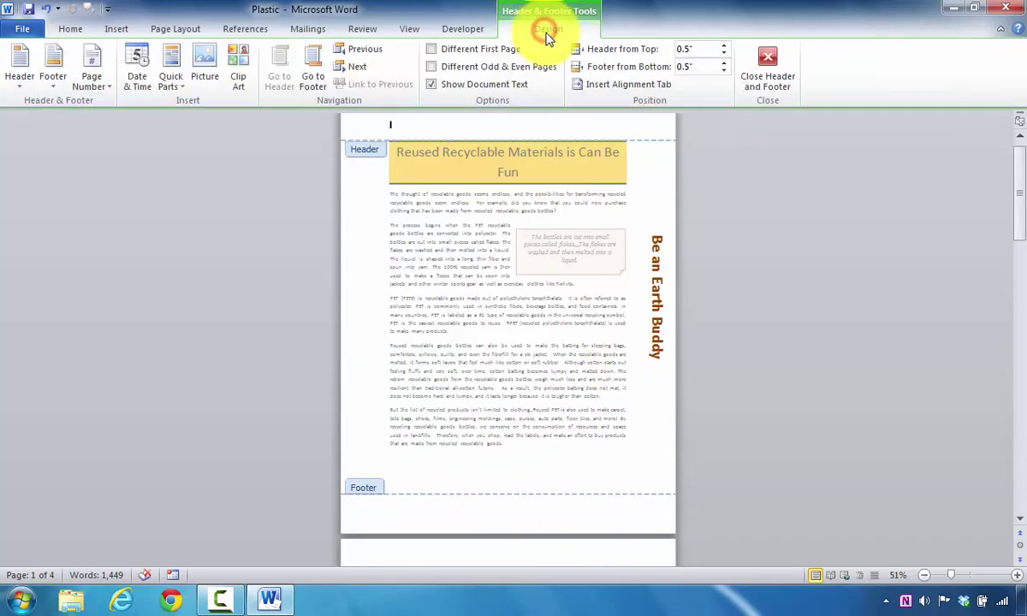
click(766, 64)
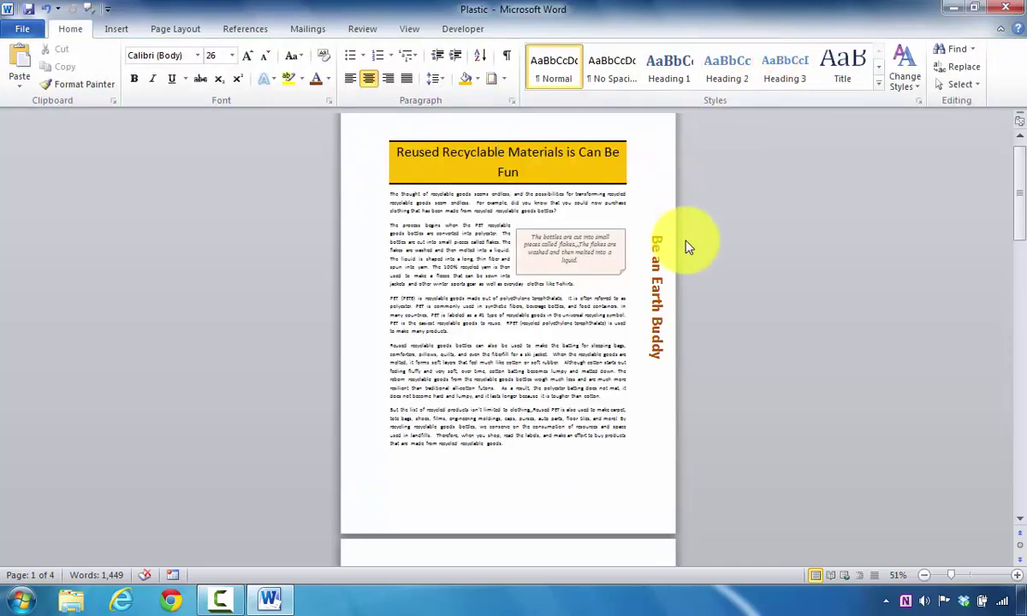
click(645, 401)
scroll(646, 399, down, 6)
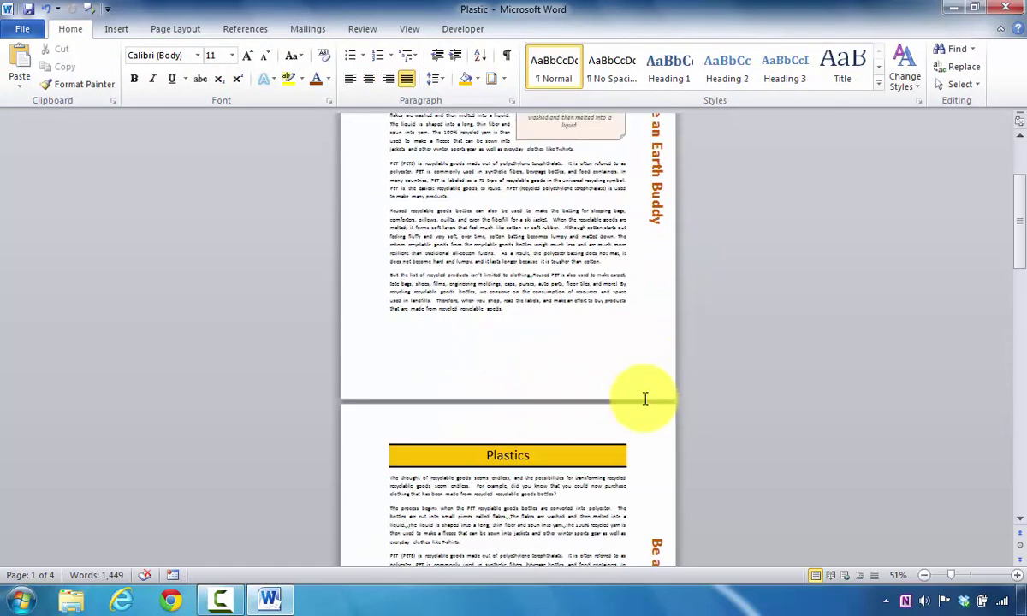
scroll(641, 394, down, 10)
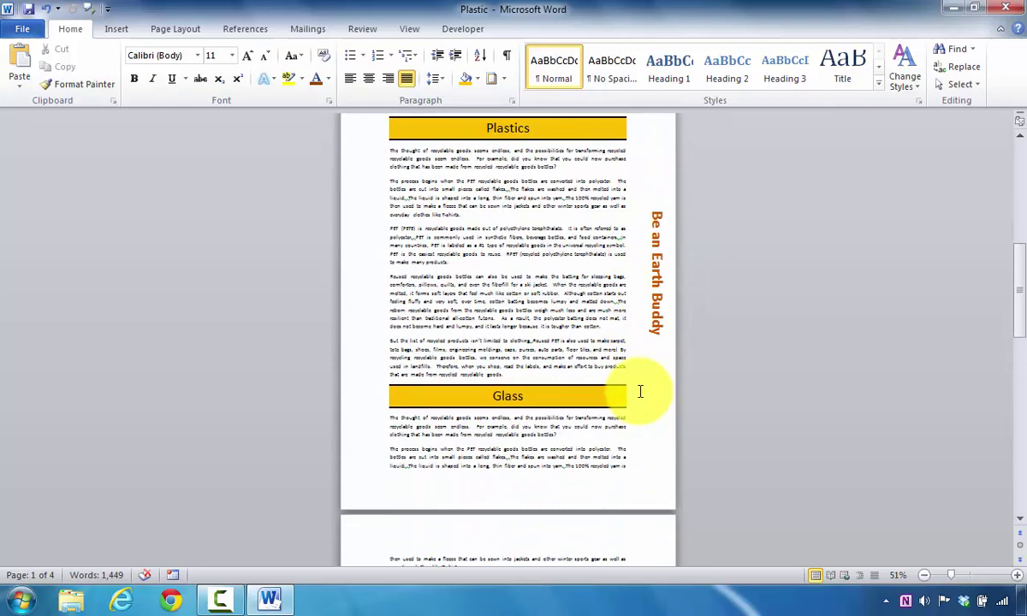
scroll(638, 390, down, 9)
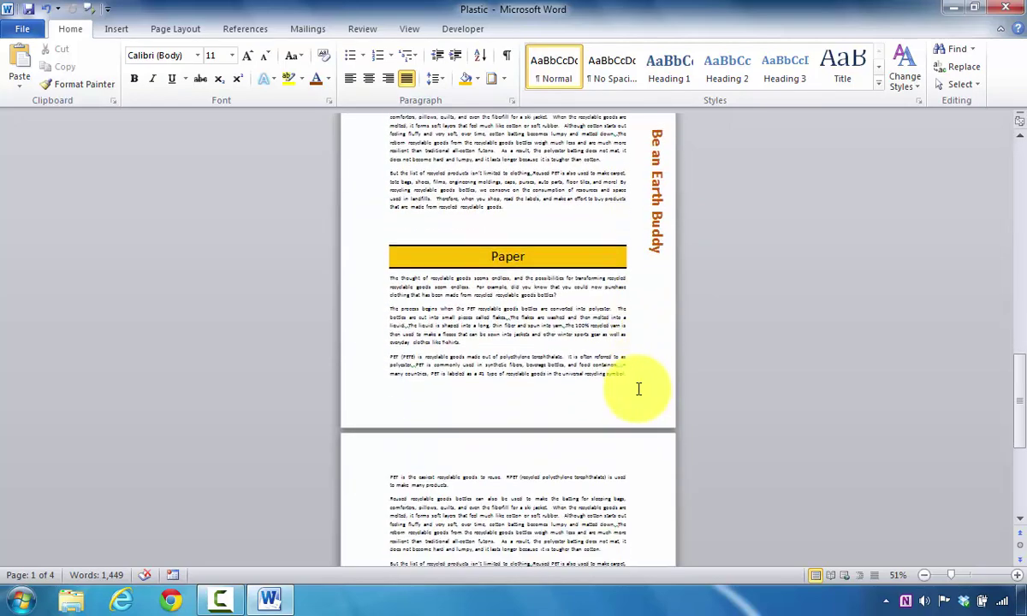
scroll(638, 388, down, 3)
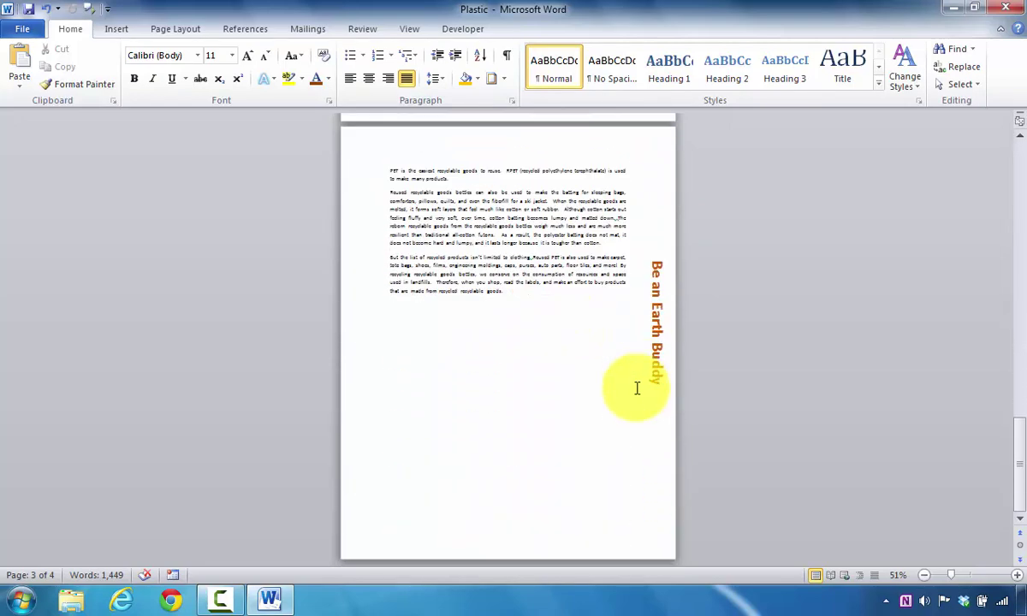